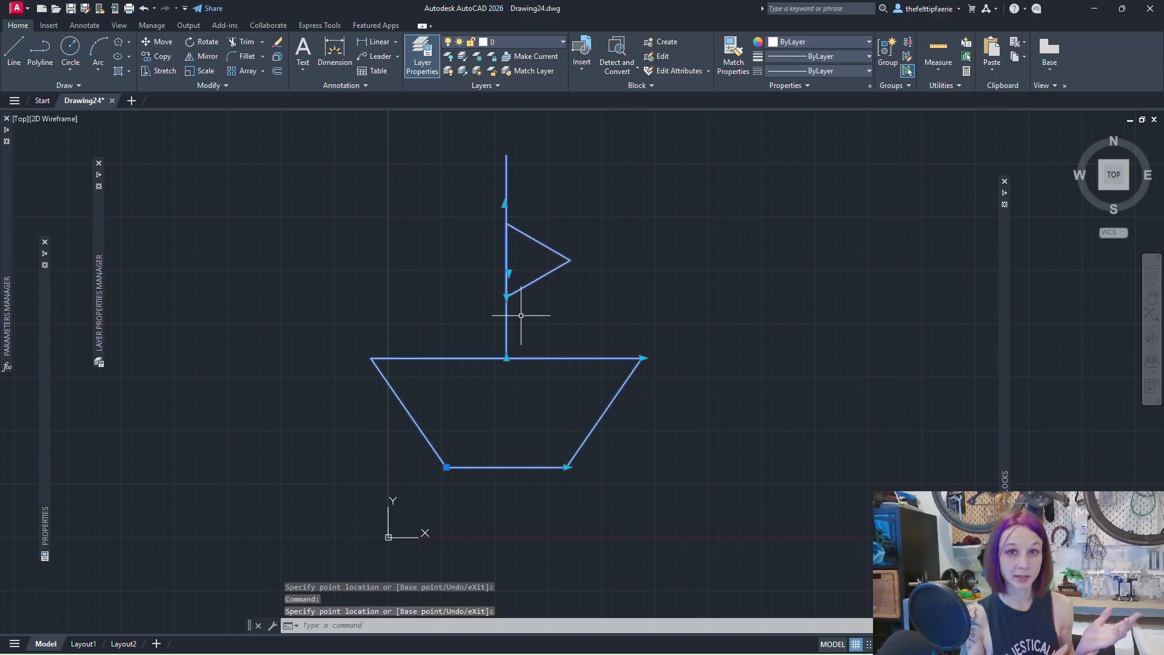
pyautogui.click(509, 273)
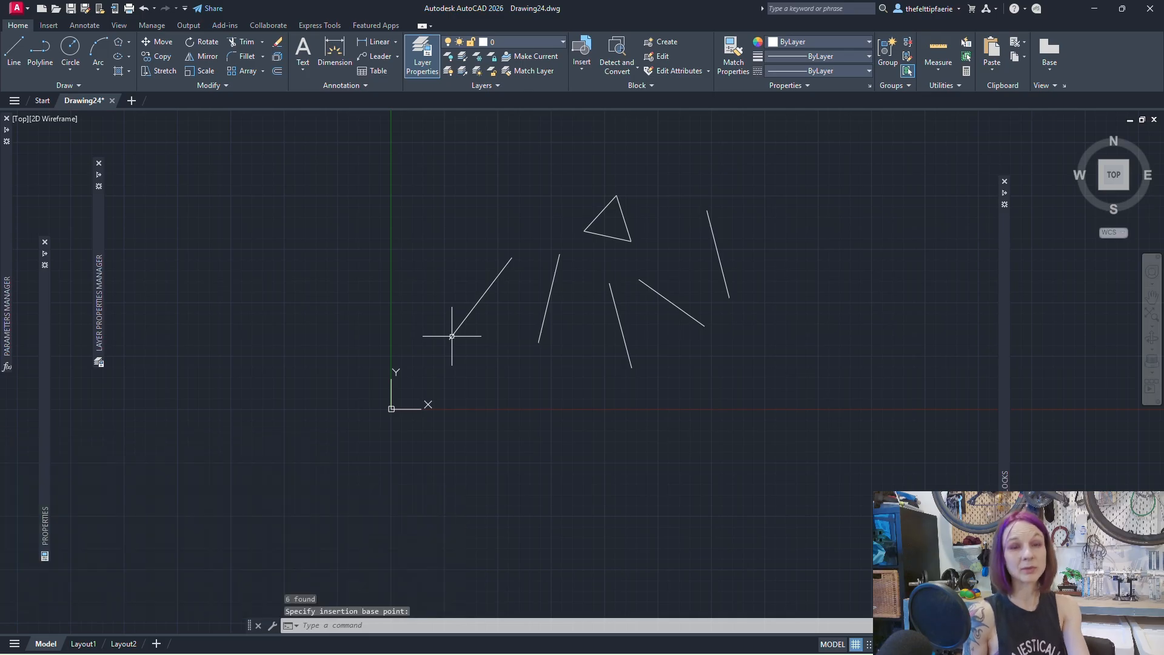
# Open the block made of the loose lines and the triangle in the Block Editor.
pyautogui.click(451, 336)
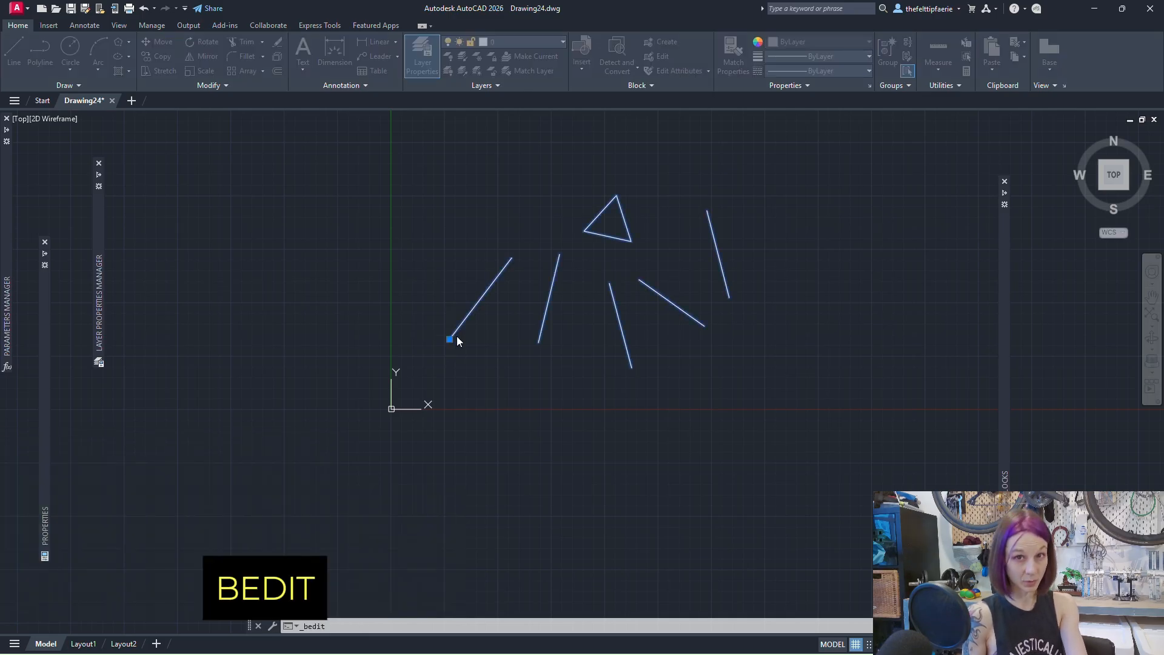
pyautogui.doubleClick(457, 336)
pyautogui.click(572, 416)
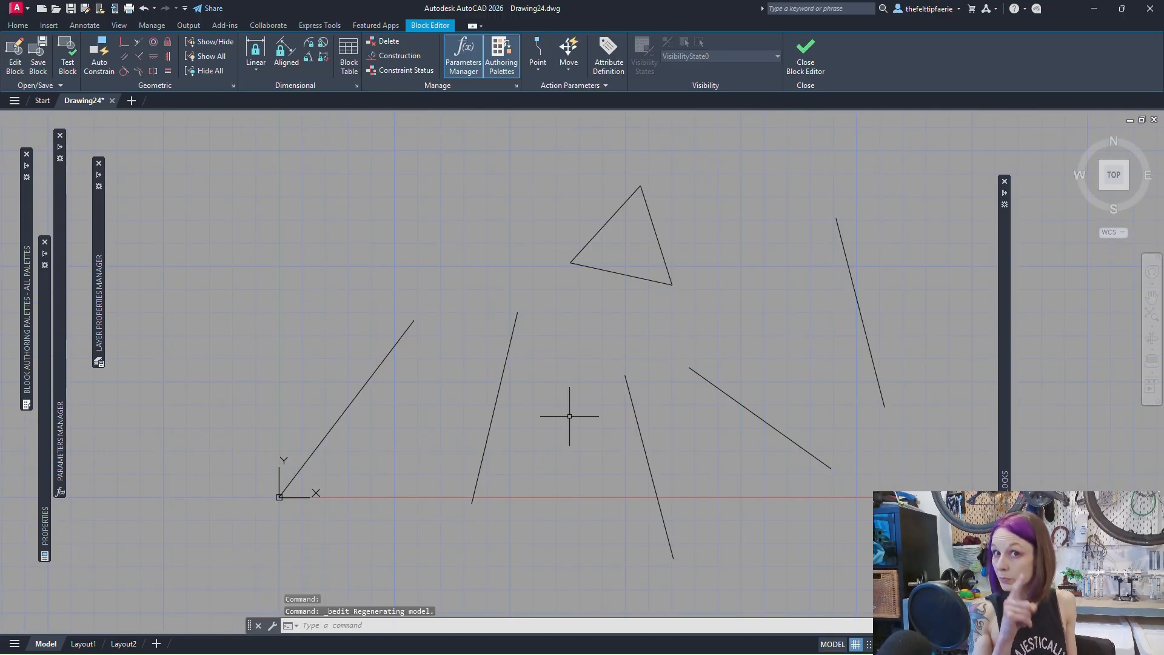
# Apply a Fix constraint to the lower endpoint of the first slanted line at the origin.
pyautogui.click(172, 44)
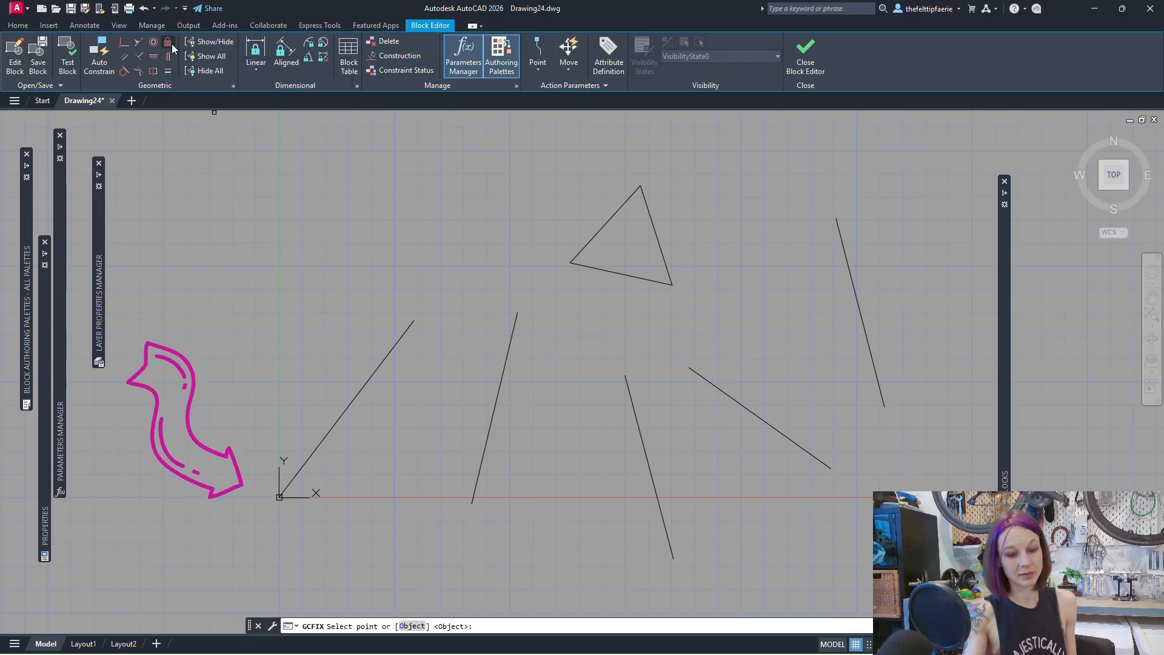
pyautogui.click(291, 477)
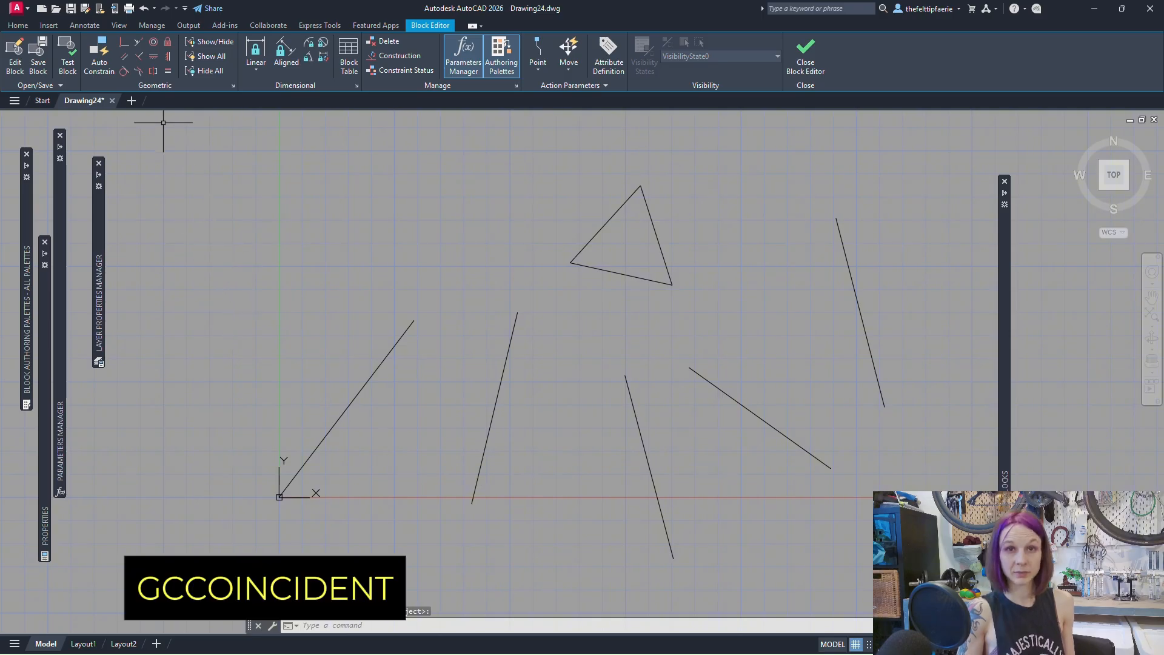
# Join the first three lines end to end with coincident constraints, starting from the upper endpoint of the fixed line.
pyautogui.click(122, 45)
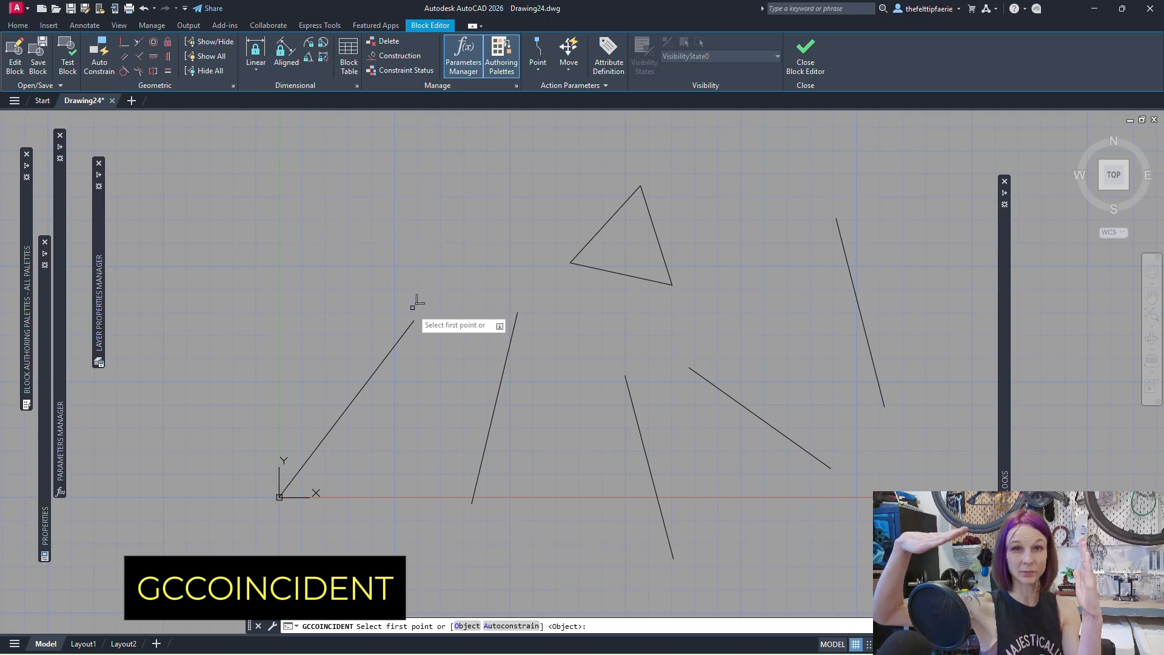
pyautogui.click(414, 320)
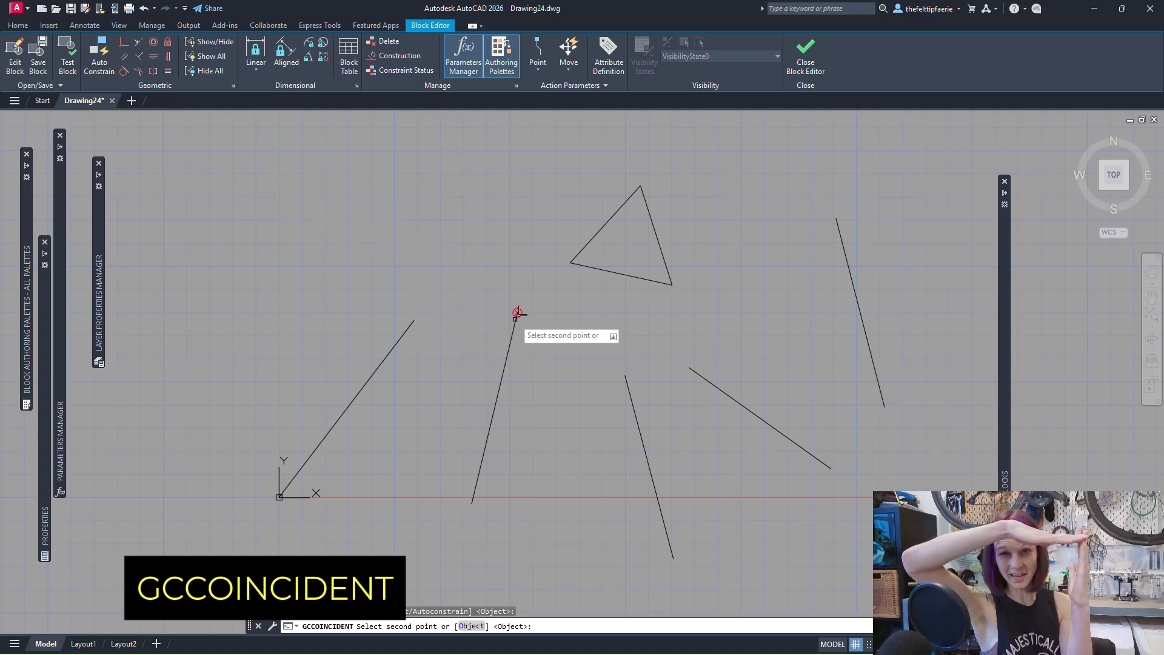
pyautogui.click(516, 313)
pyautogui.press('Return')
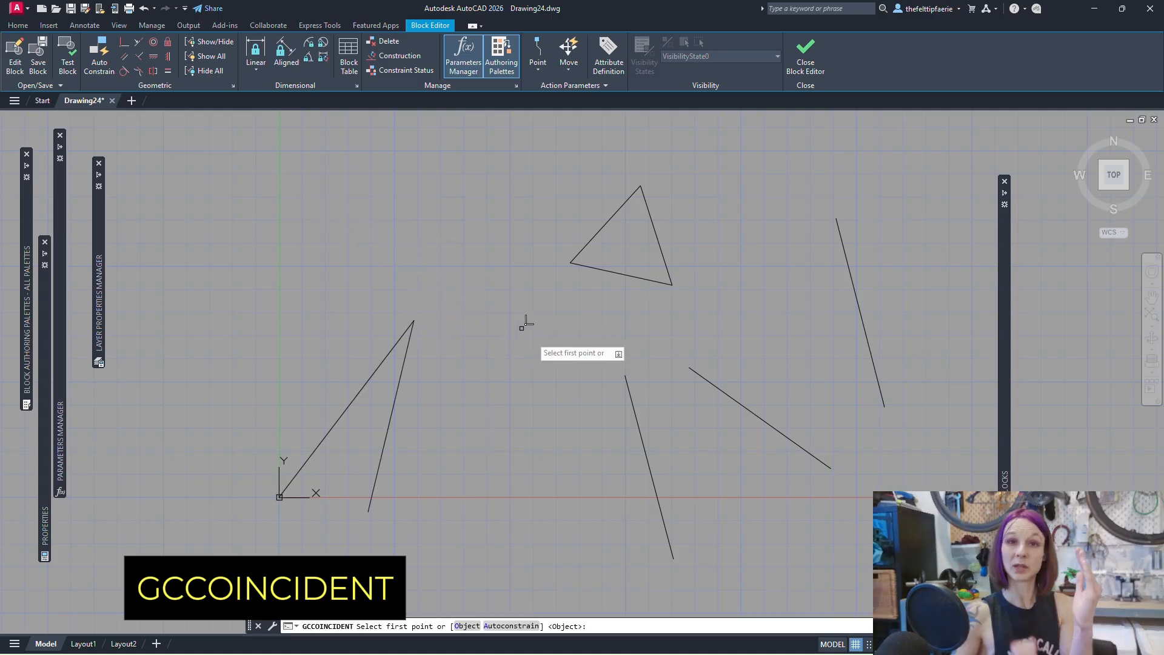
pyautogui.click(625, 376)
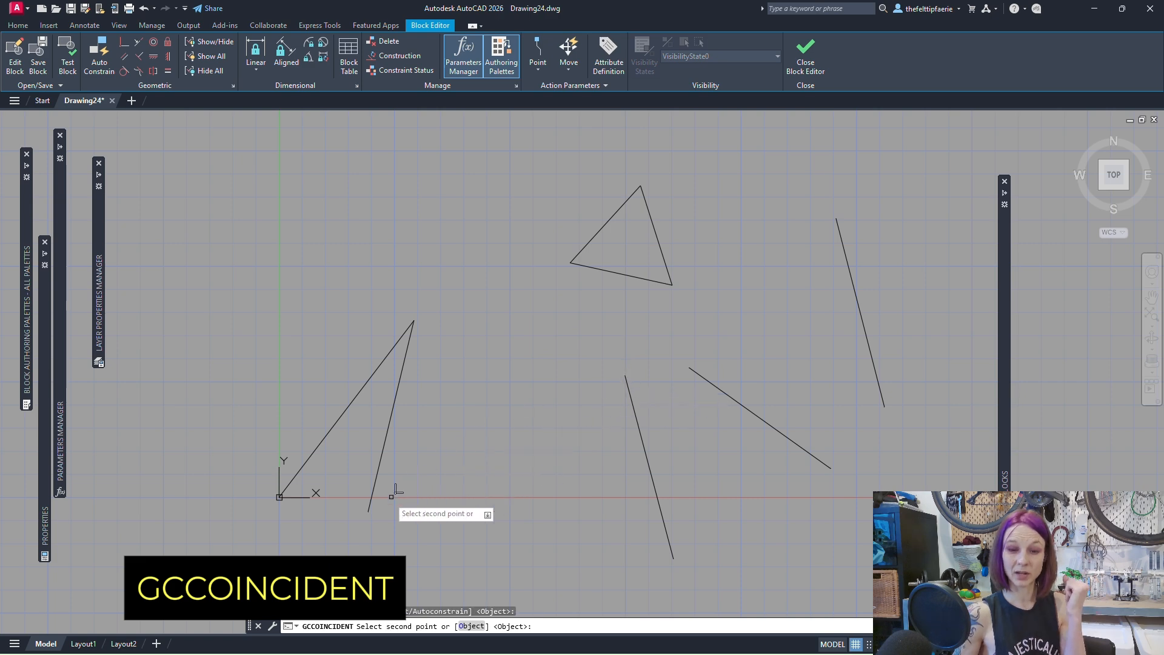
pyautogui.click(369, 510)
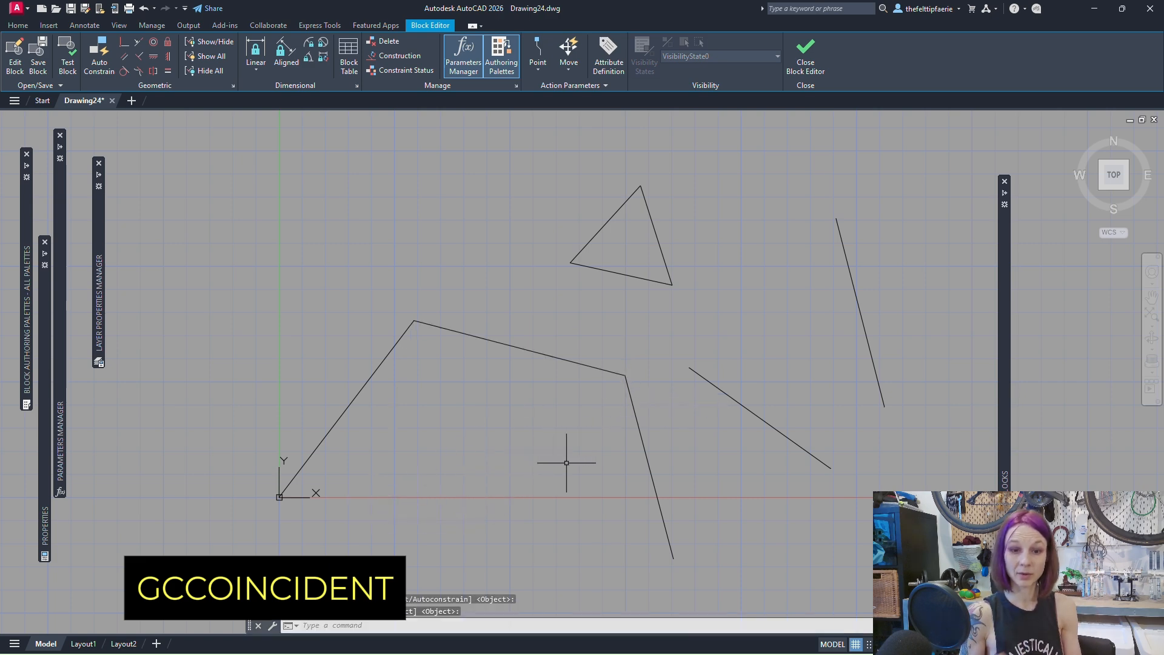
# Attach the fourth line to the chain's open lower end and to the origin with coincident constraints, closing the four-sided outline.
pyautogui.press('Return')
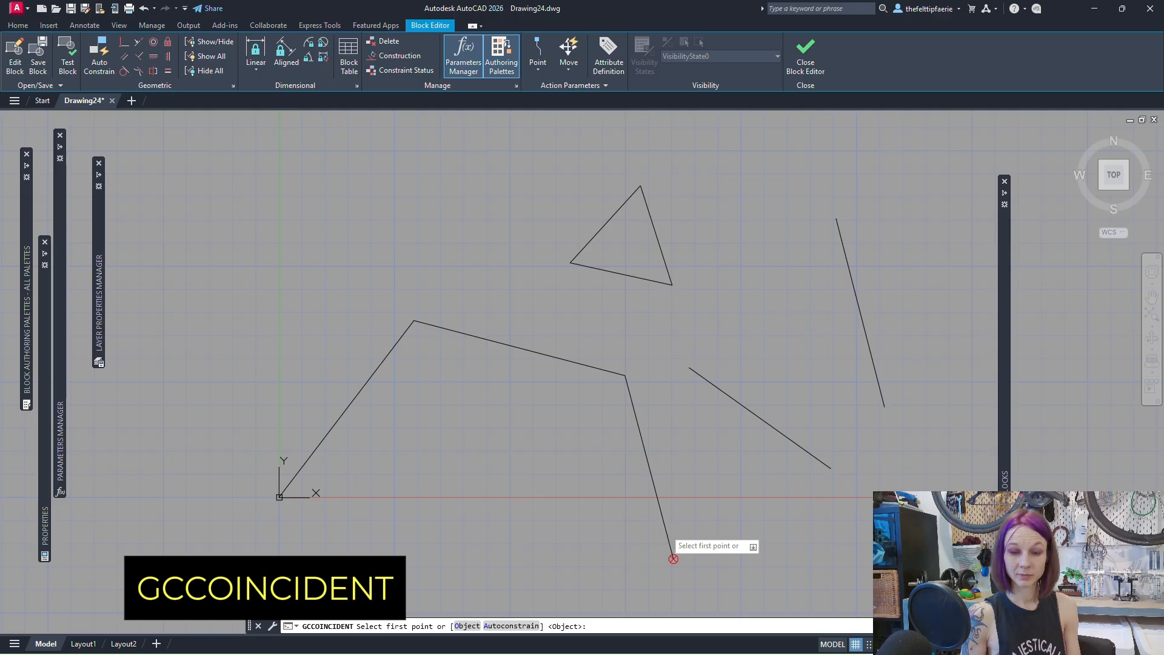
pyautogui.click(672, 559)
pyautogui.click(690, 368)
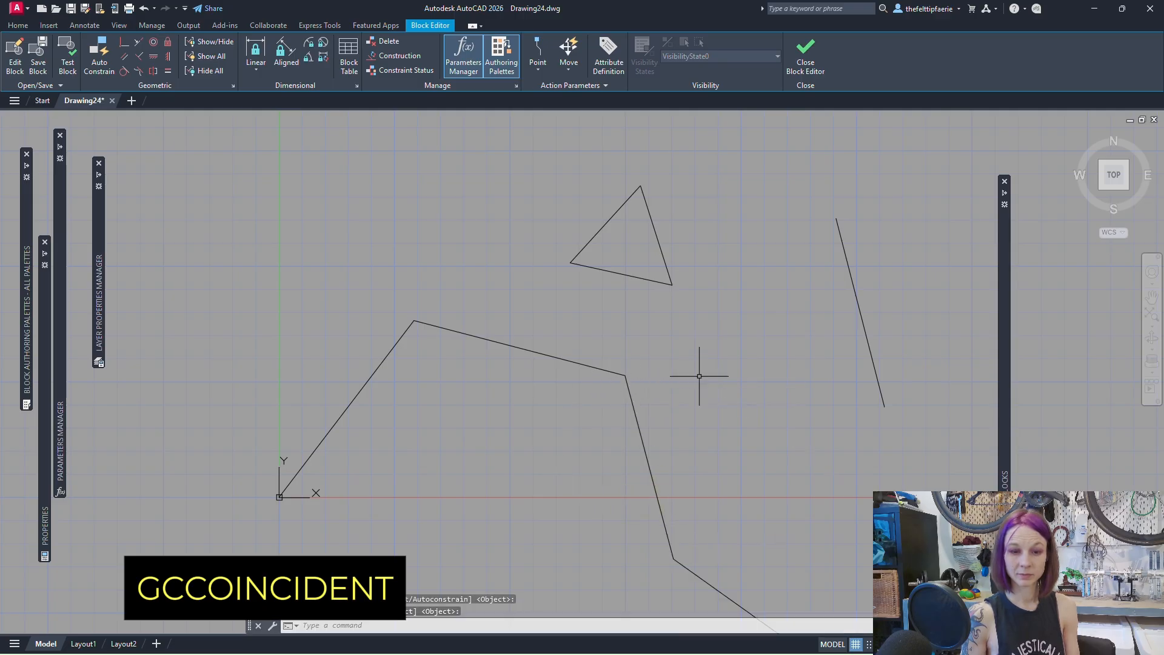
pyautogui.moveTo(755, 499); pyautogui.dragTo(740, 327, button='middle')
pyautogui.press('Return')
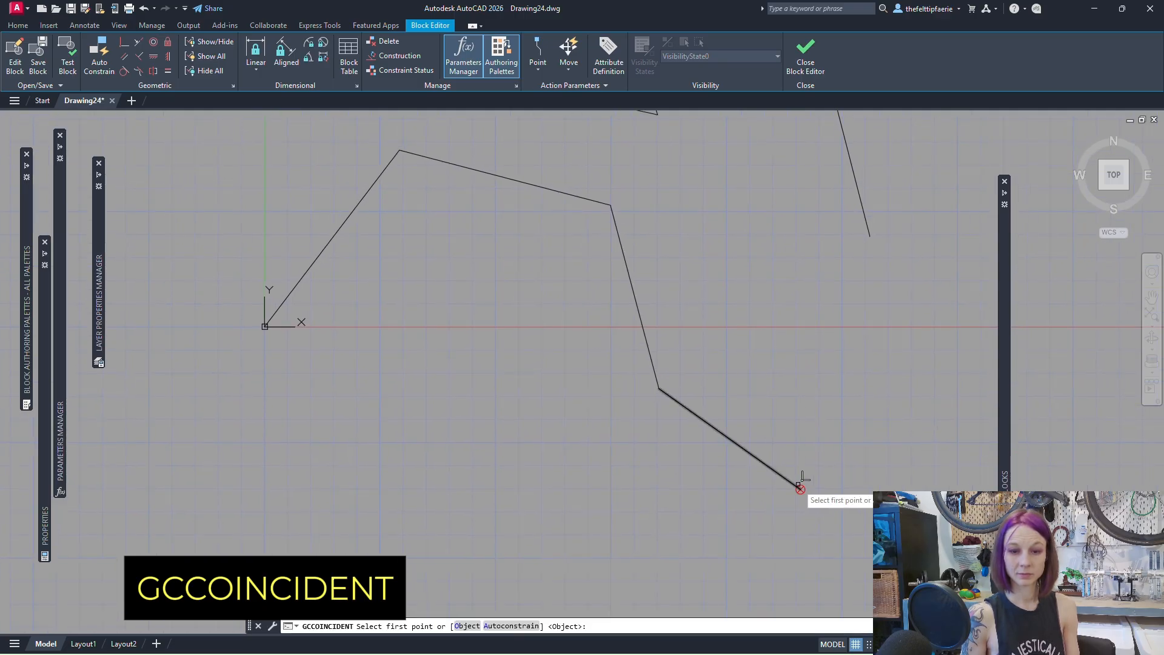
pyautogui.click(800, 488)
pyautogui.click(265, 326)
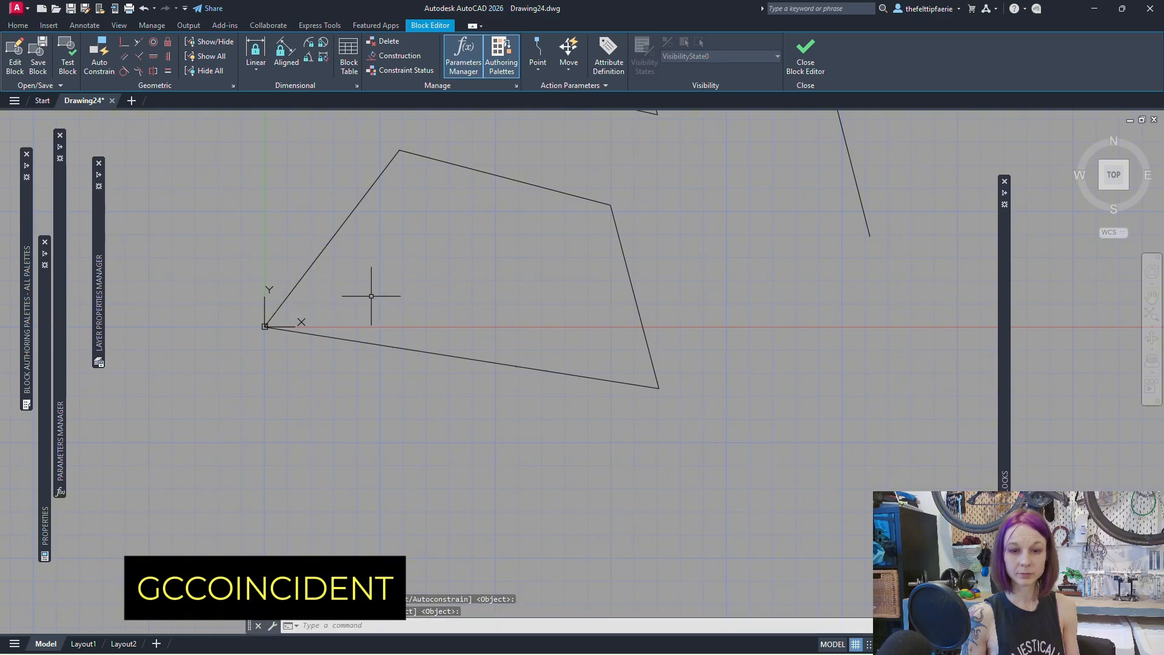
# Stretch the three free corners of the four-sided outline to new positions, checking that the sides stay connected.
pyautogui.moveTo(376, 294)
pyautogui.mouseDown(button='middle')
pyautogui.moveTo(492, 395)
pyautogui.moveTo(491, 449)
pyautogui.moveTo(417, 482)
pyautogui.mouseUp(button='middle')
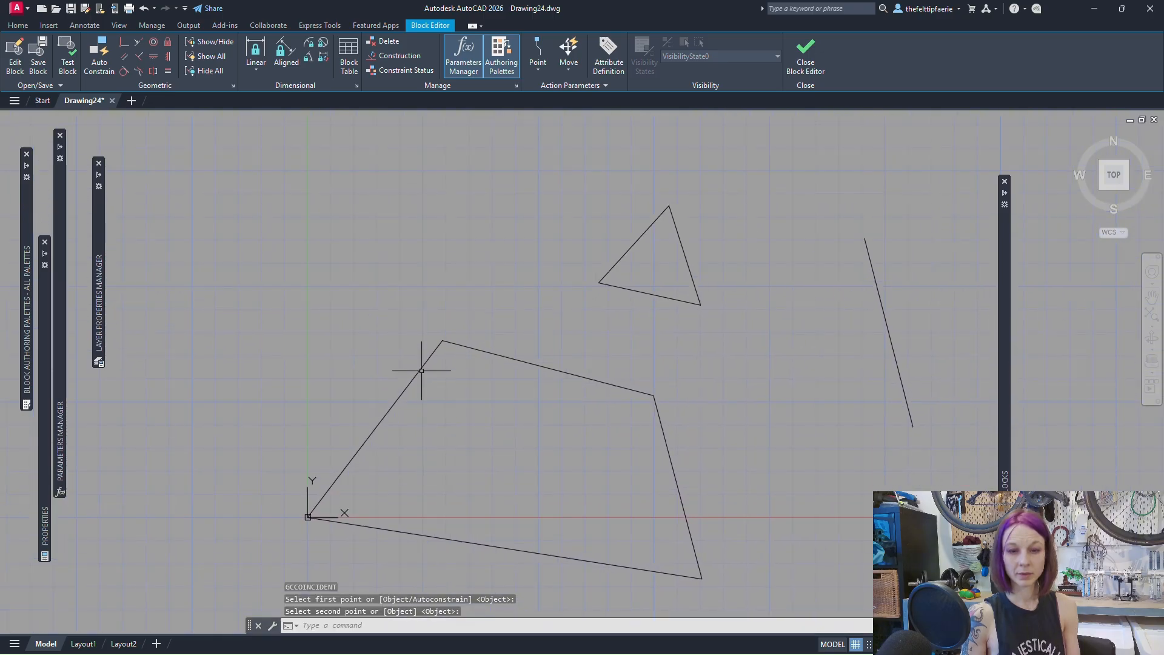
pyautogui.click(426, 365)
pyautogui.click(443, 340)
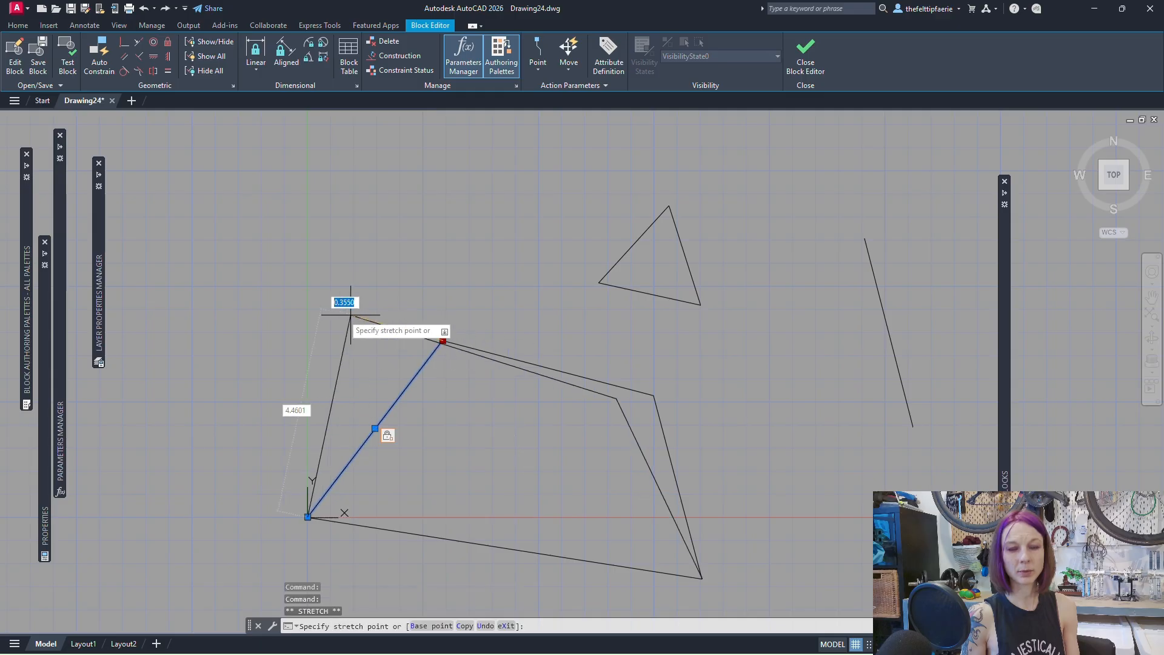
pyautogui.click(616, 415)
pyautogui.click(608, 400)
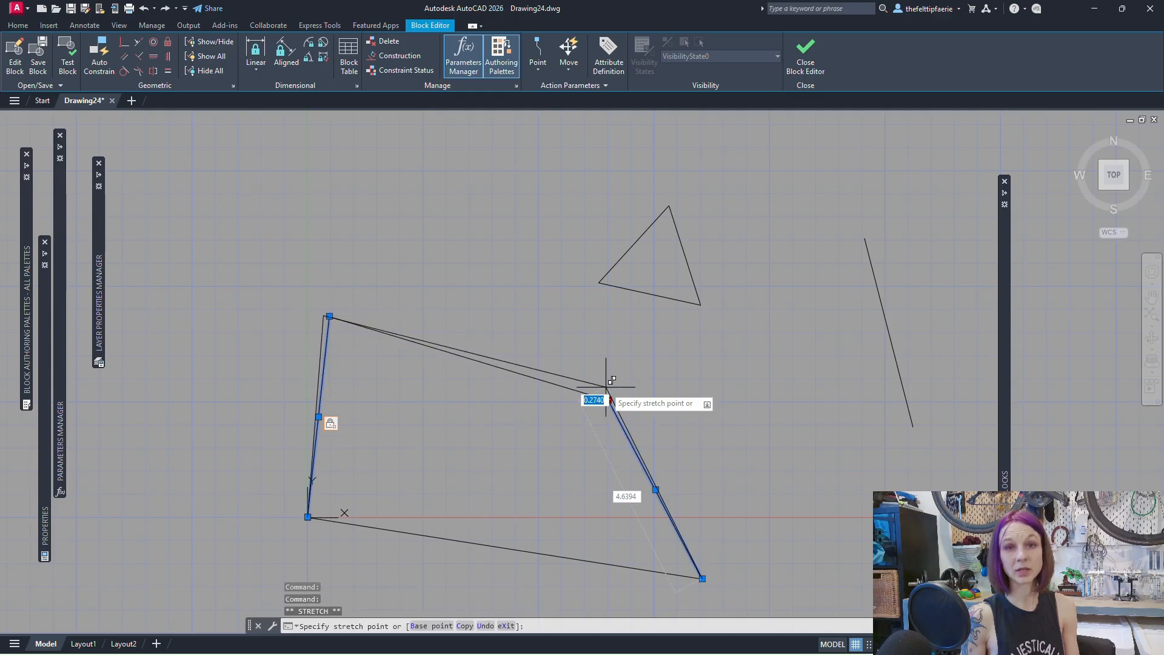
pyautogui.click(551, 284)
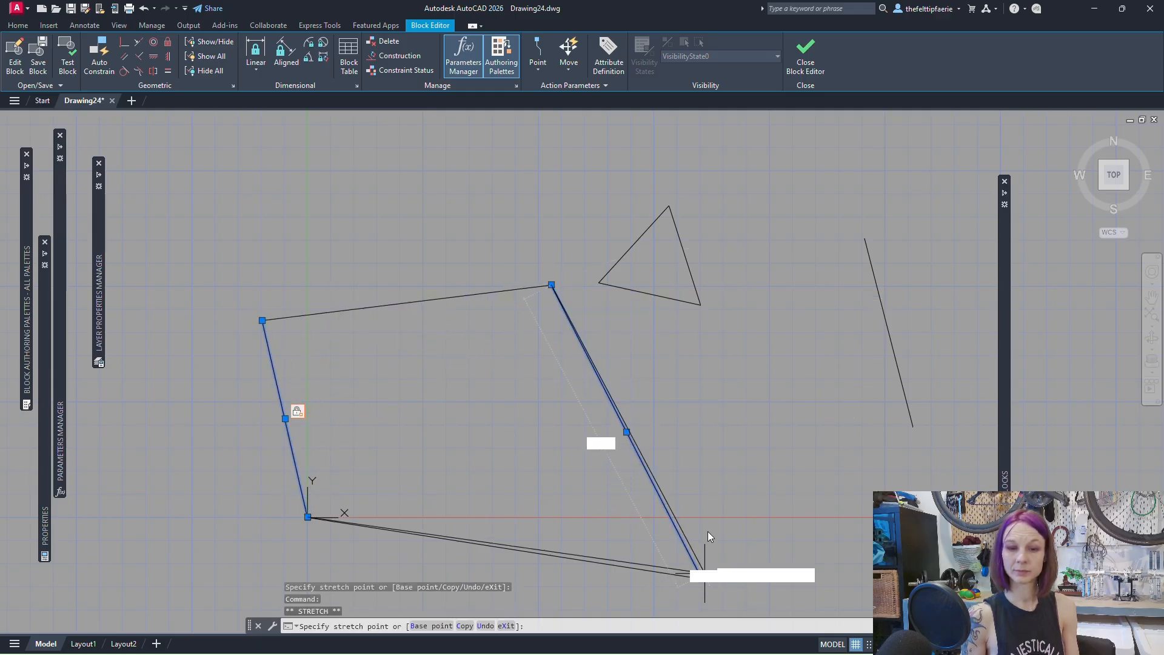
pyautogui.click(681, 425)
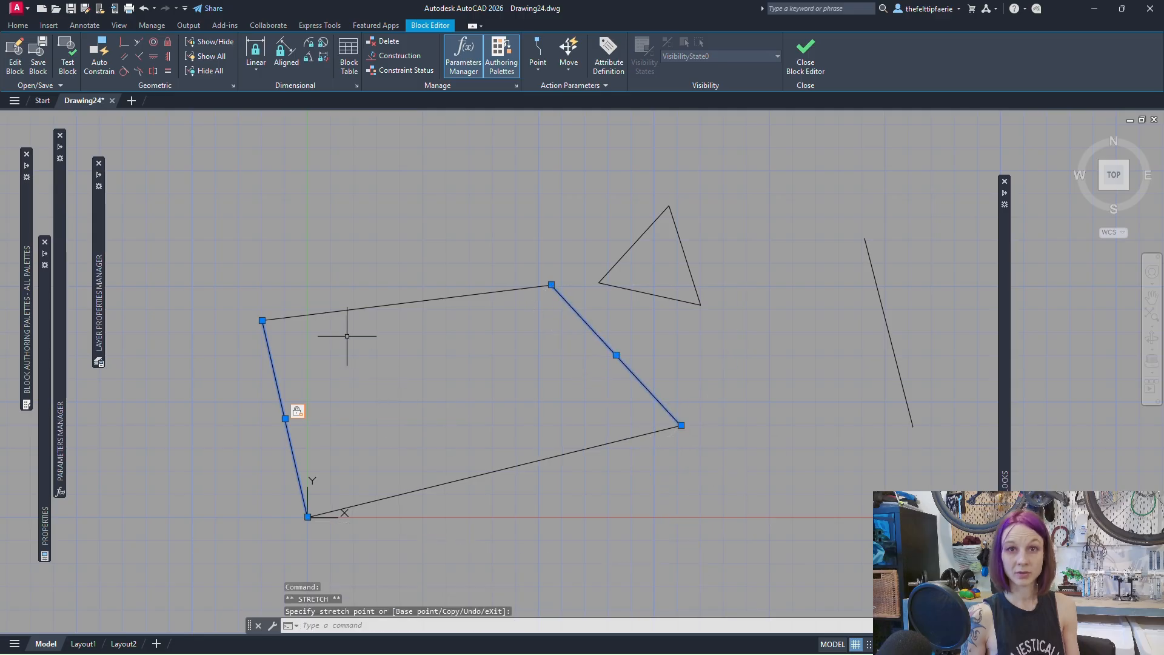
pyautogui.press('Escape')
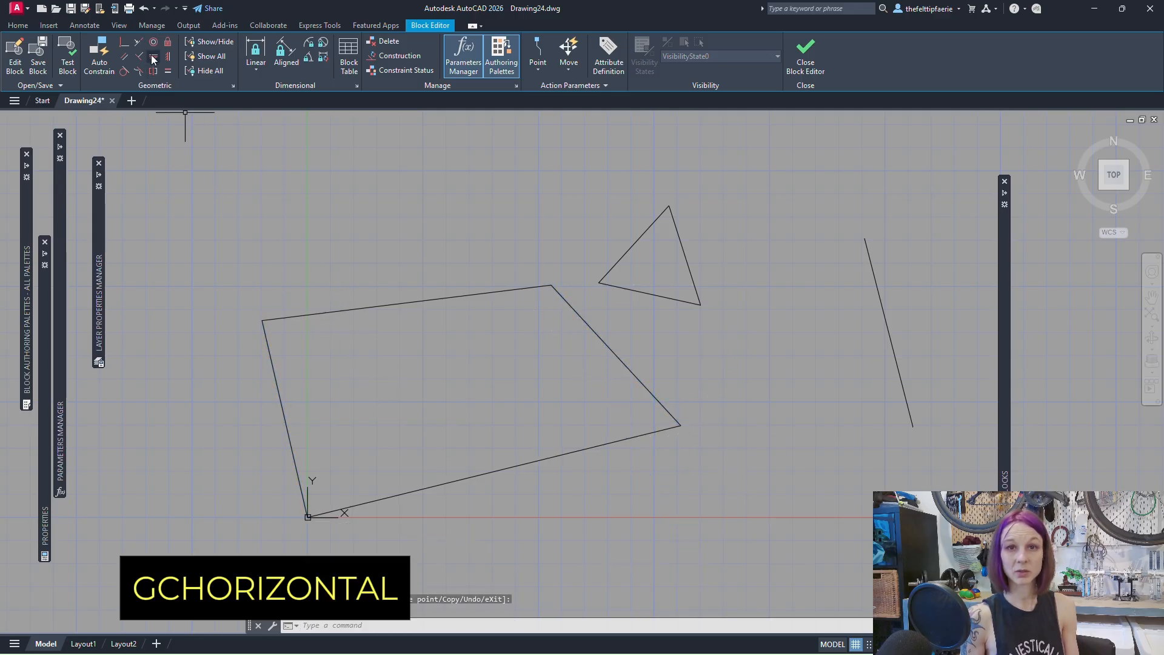
# Apply horizontal constraints to the bottom and top edges of the four-sided outline.
pyautogui.click(152, 55)
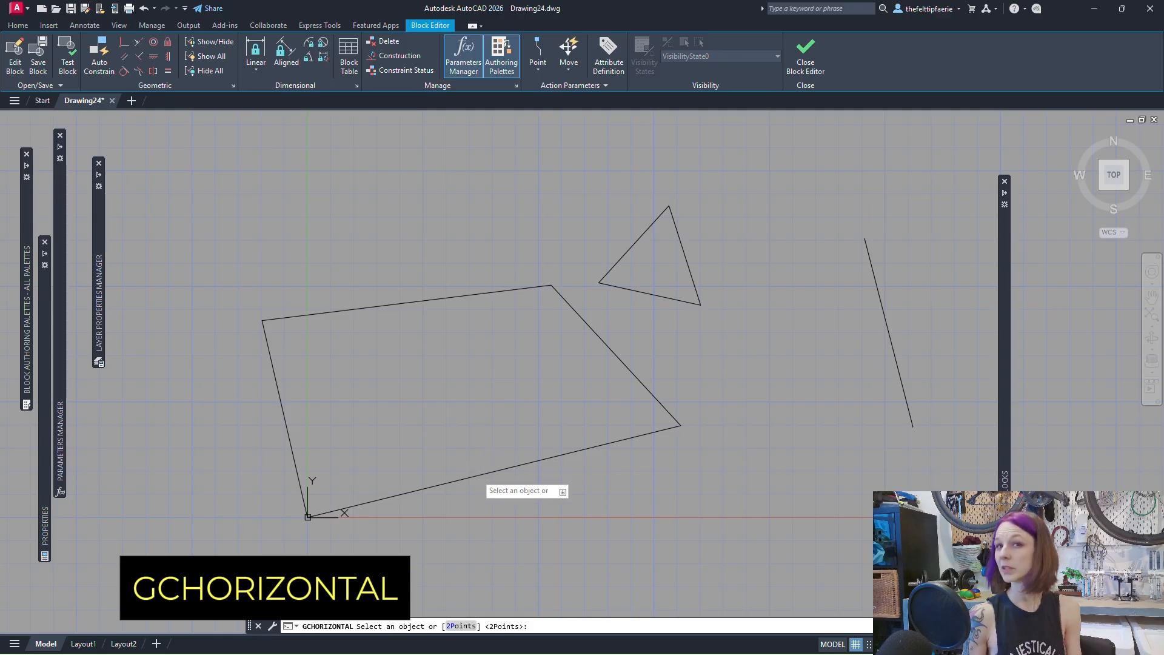
pyautogui.click(477, 473)
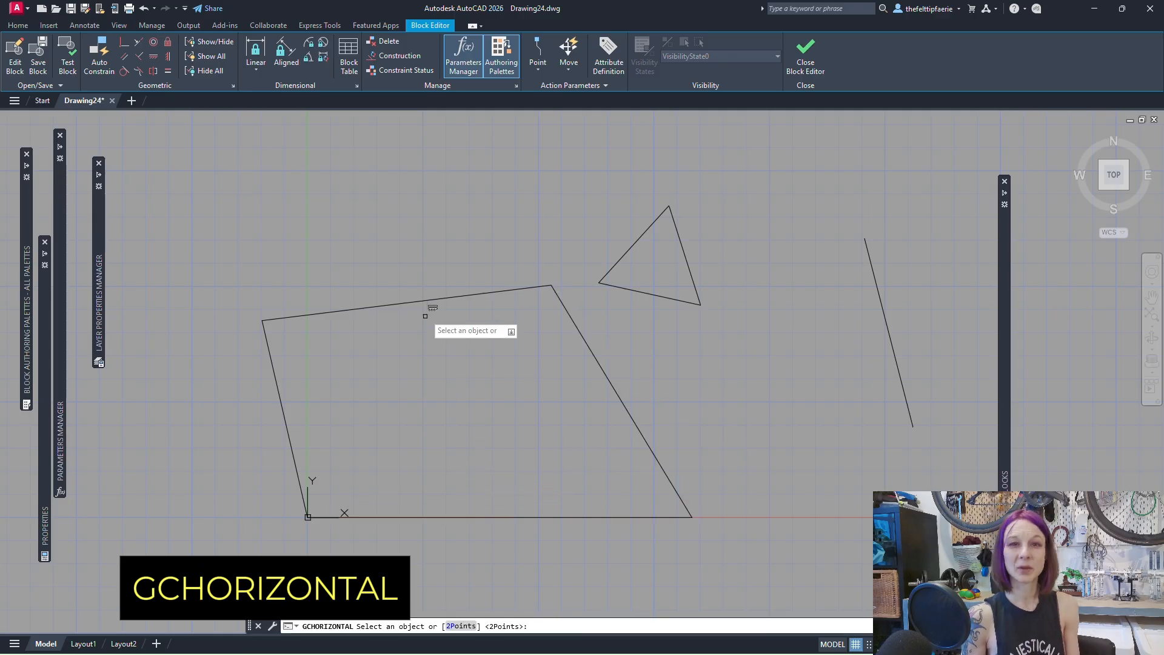
pyautogui.click(420, 302)
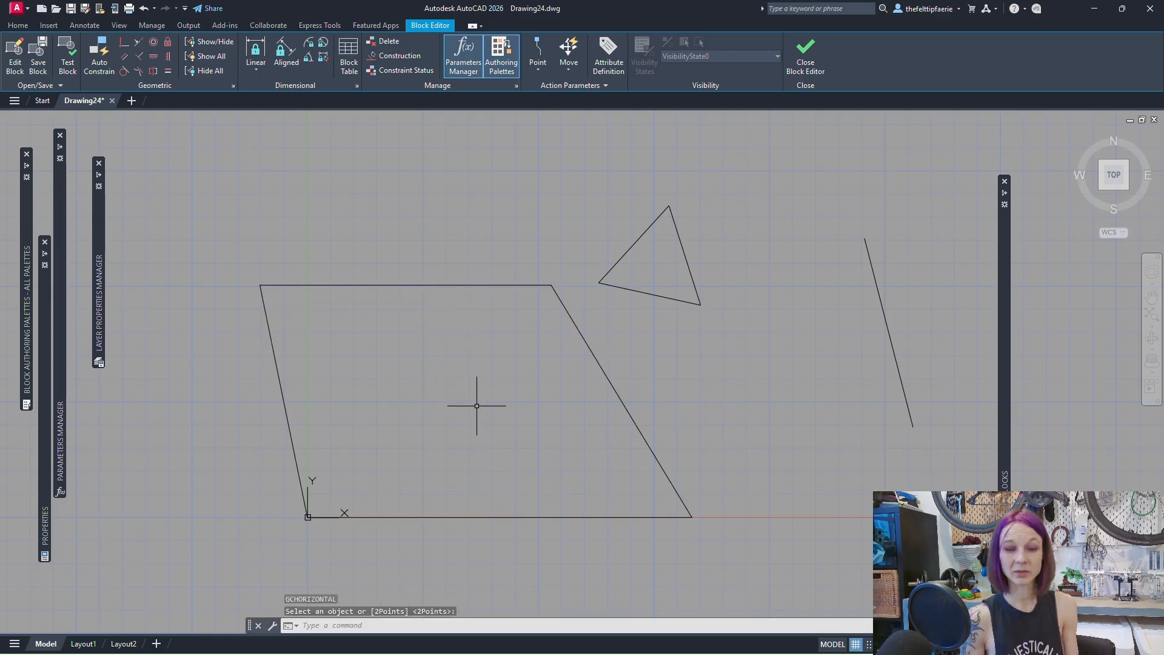
# Move the top edge of the outline by its midpoint down and to the right, then clear the selection.
pyautogui.click(405, 284)
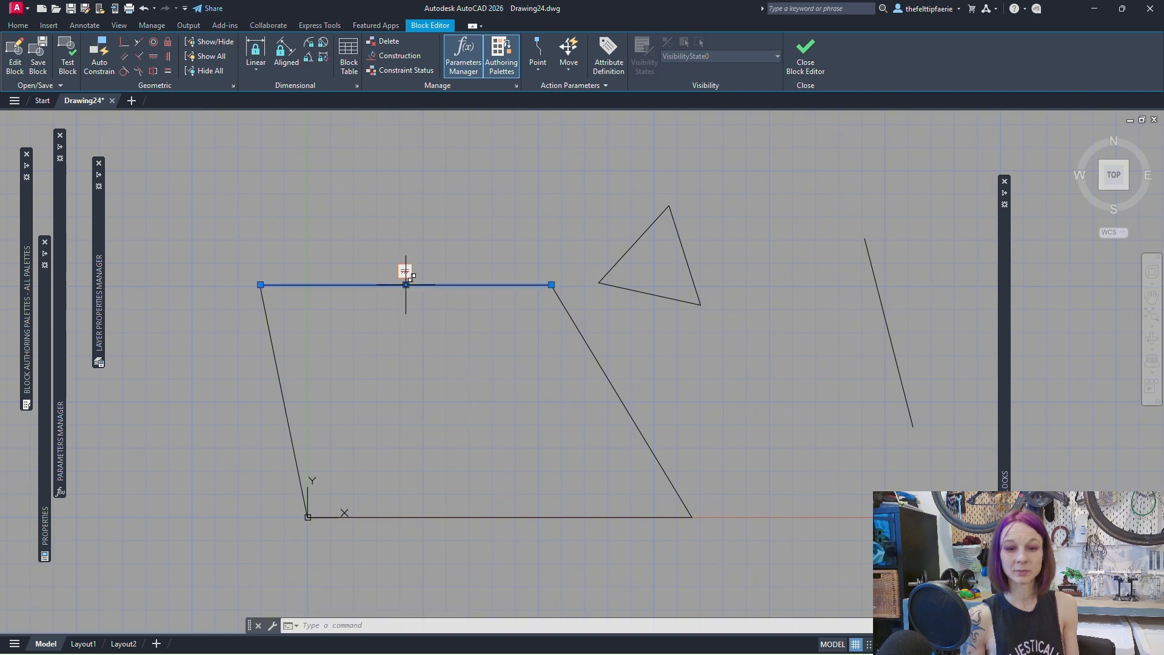
pyautogui.click(405, 284)
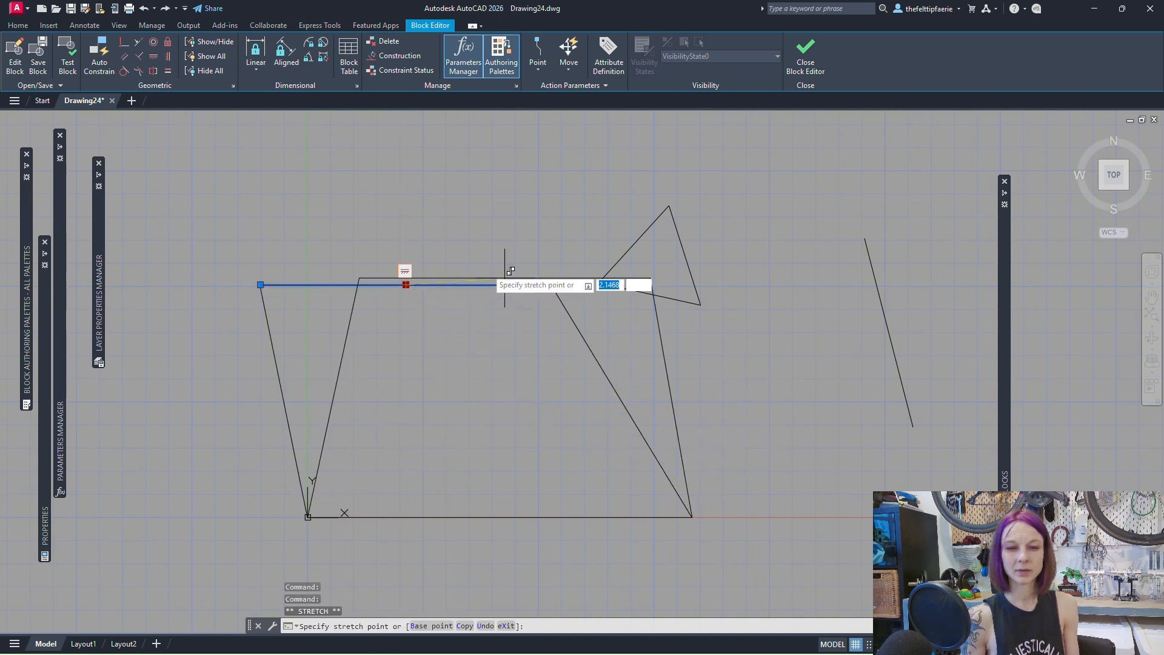
pyautogui.click(474, 403)
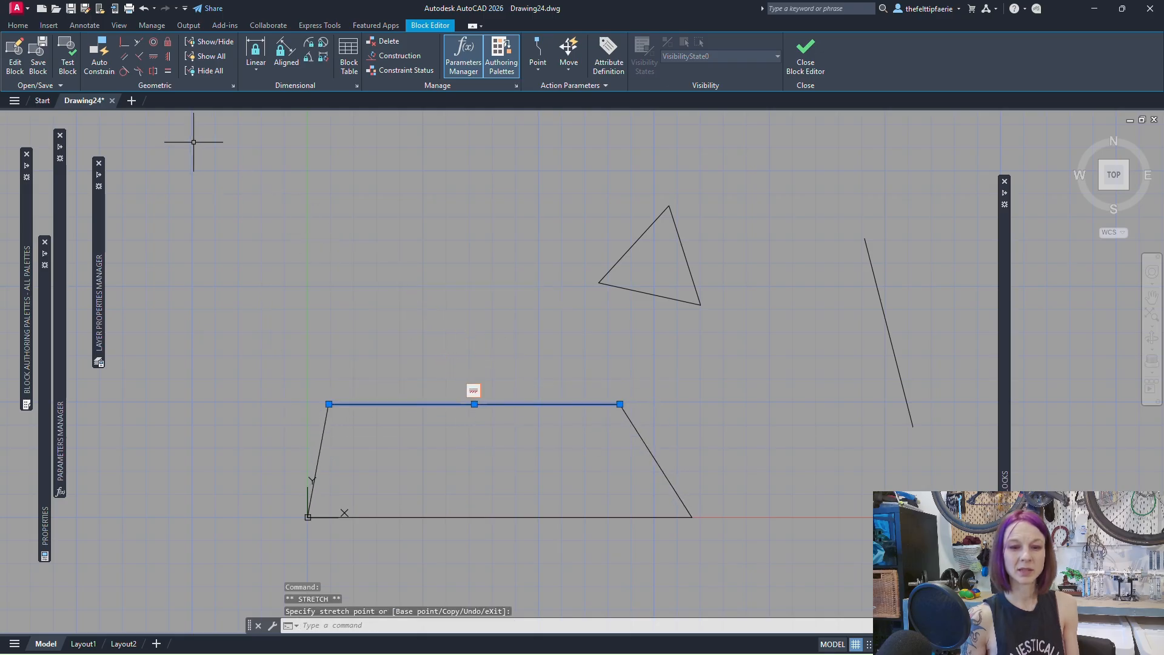
pyautogui.press('Escape')
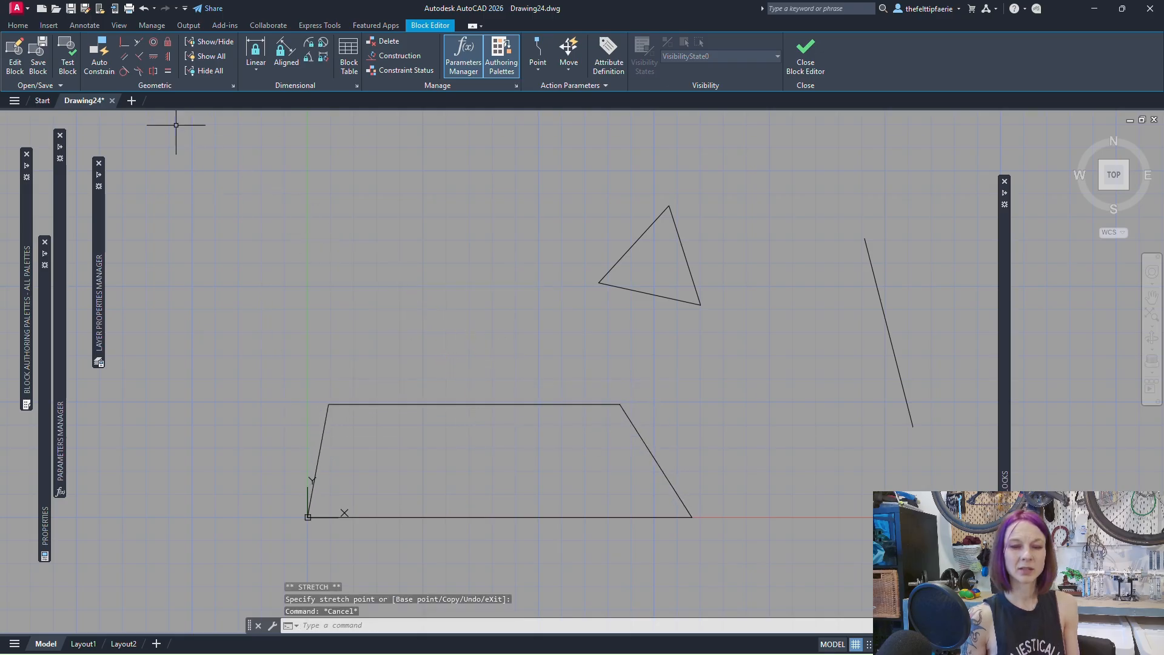
# Make the lower endpoint of the remaining loose line coincident with the midpoint of the outline's top edge.
pyautogui.click(126, 47)
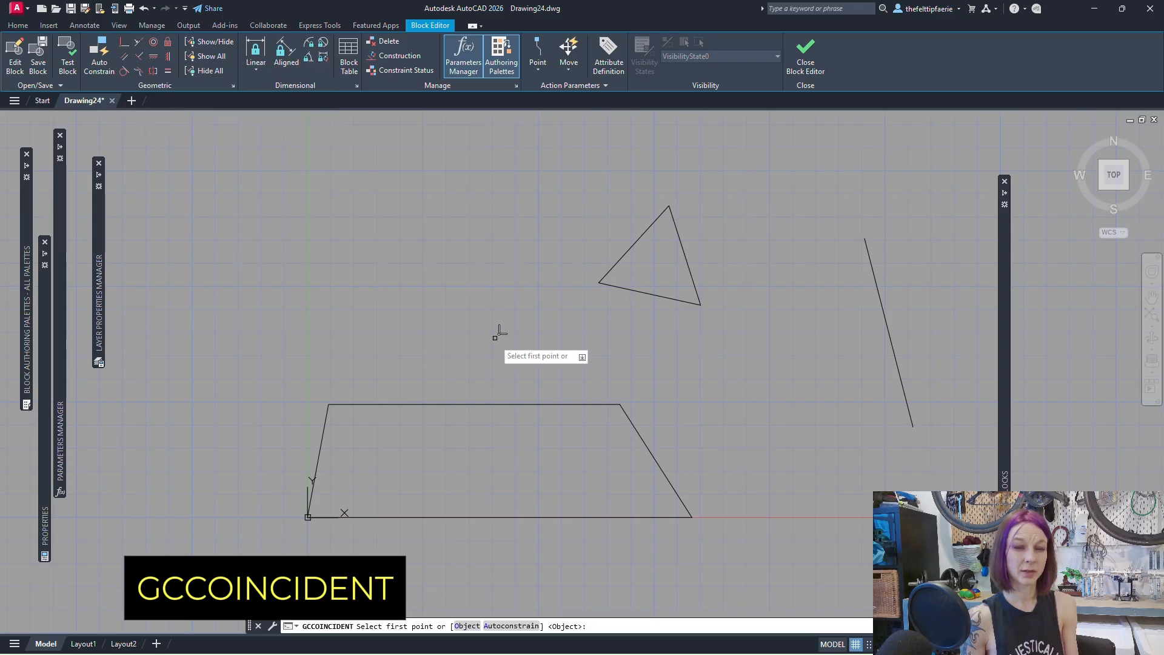
pyautogui.click(474, 404)
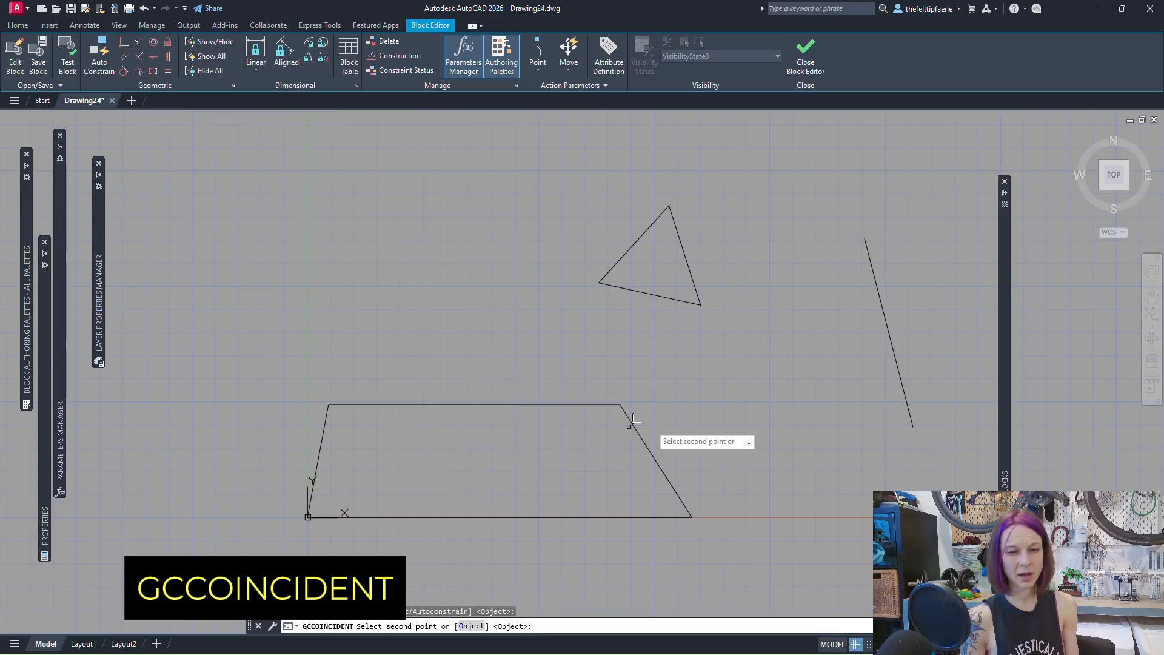
pyautogui.click(912, 420)
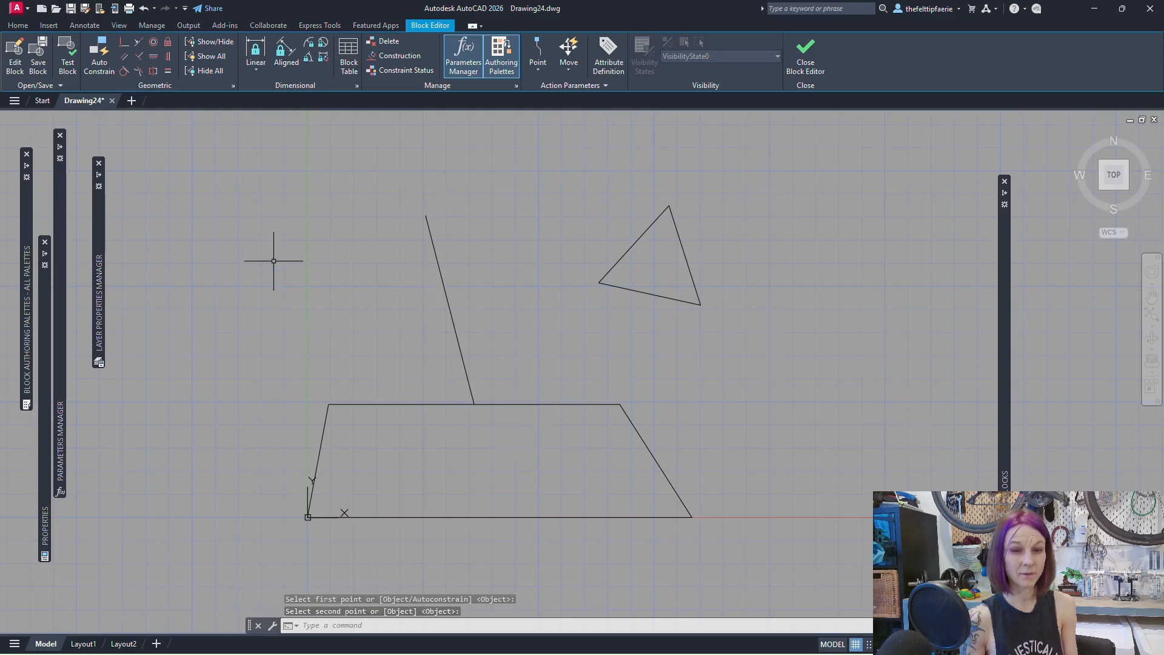
# Apply a perpendicular constraint between the outline's top edge and the mast line attached to it.
pyautogui.click(142, 56)
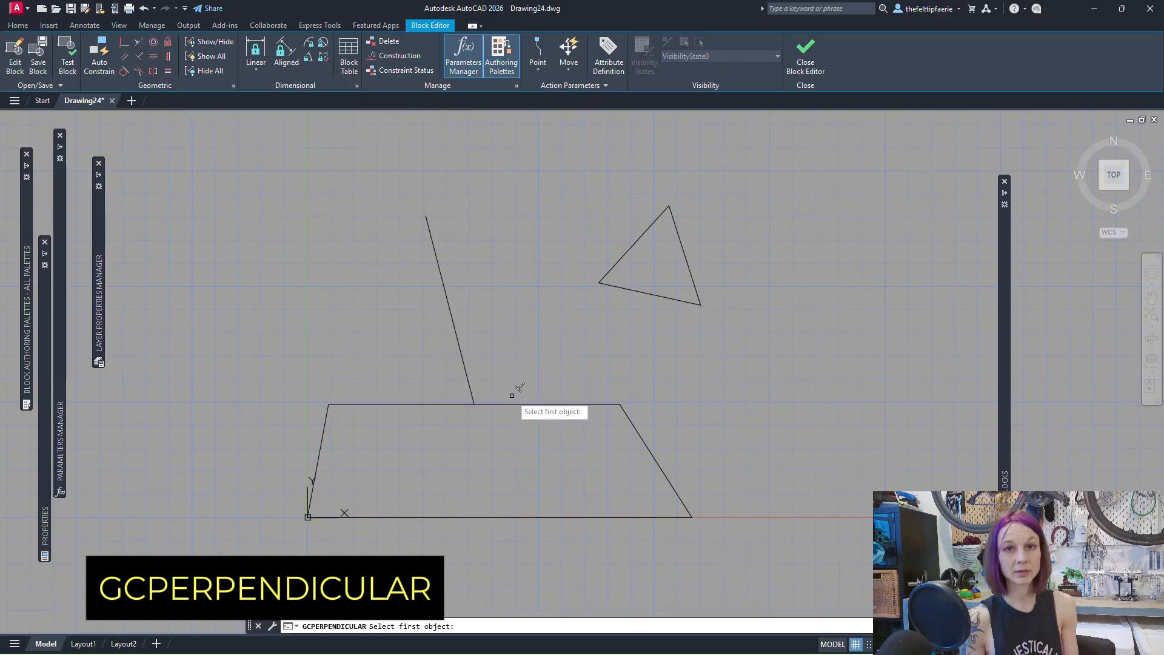
pyautogui.click(503, 404)
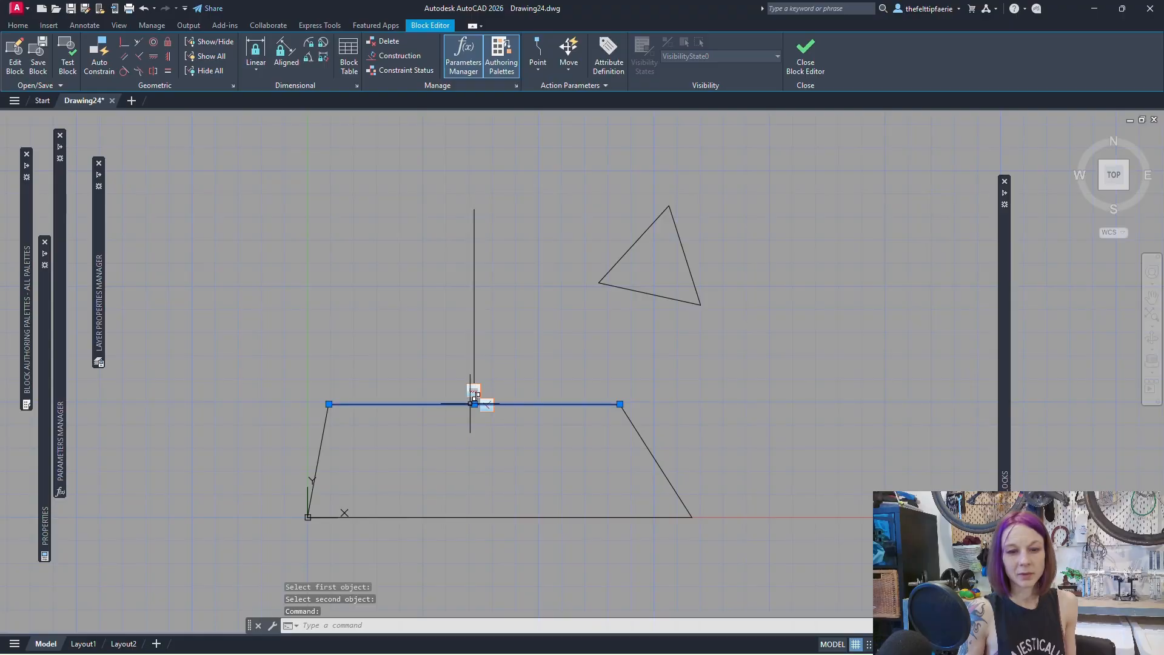
# Test the constraints by stretching the top edge up and right, then the mast slightly down and right by its midpoint, and clear the selection.
pyautogui.click(475, 403)
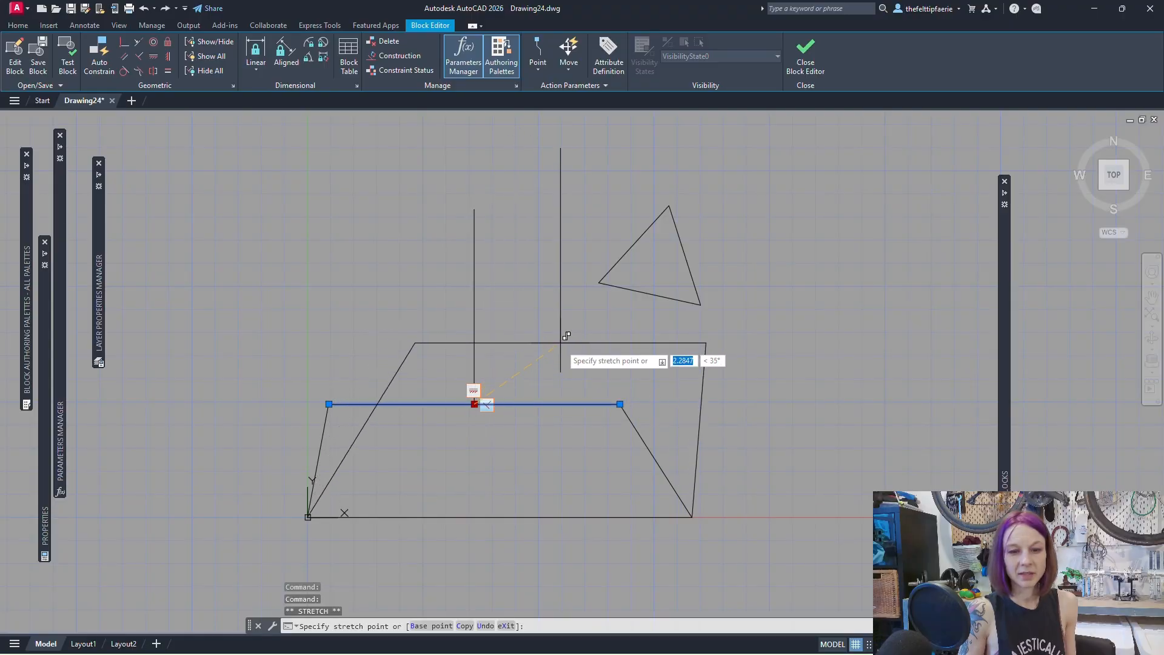
pyautogui.click(547, 361)
pyautogui.click(552, 253)
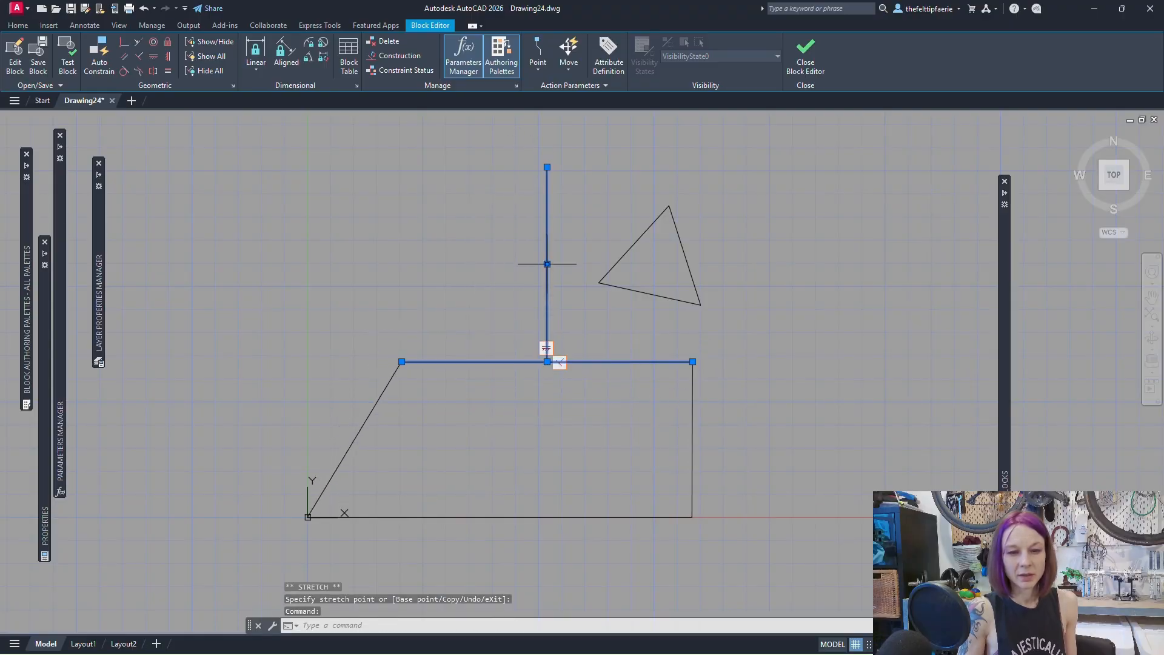
pyautogui.click(547, 264)
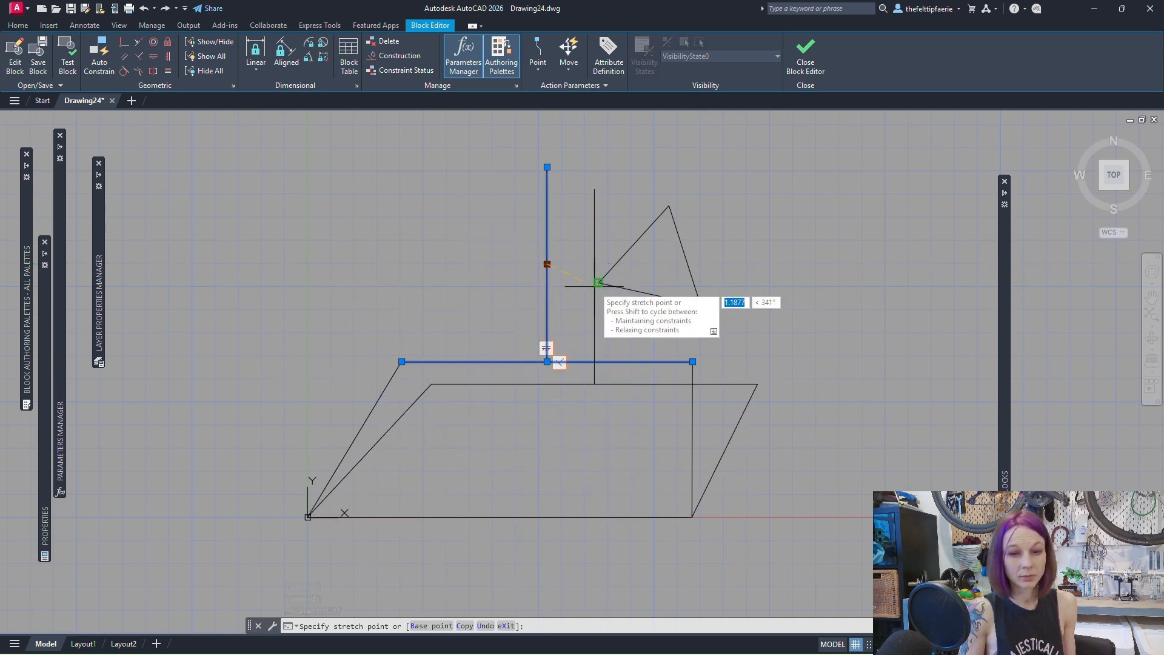
pyautogui.click(570, 281)
pyautogui.press('Escape')
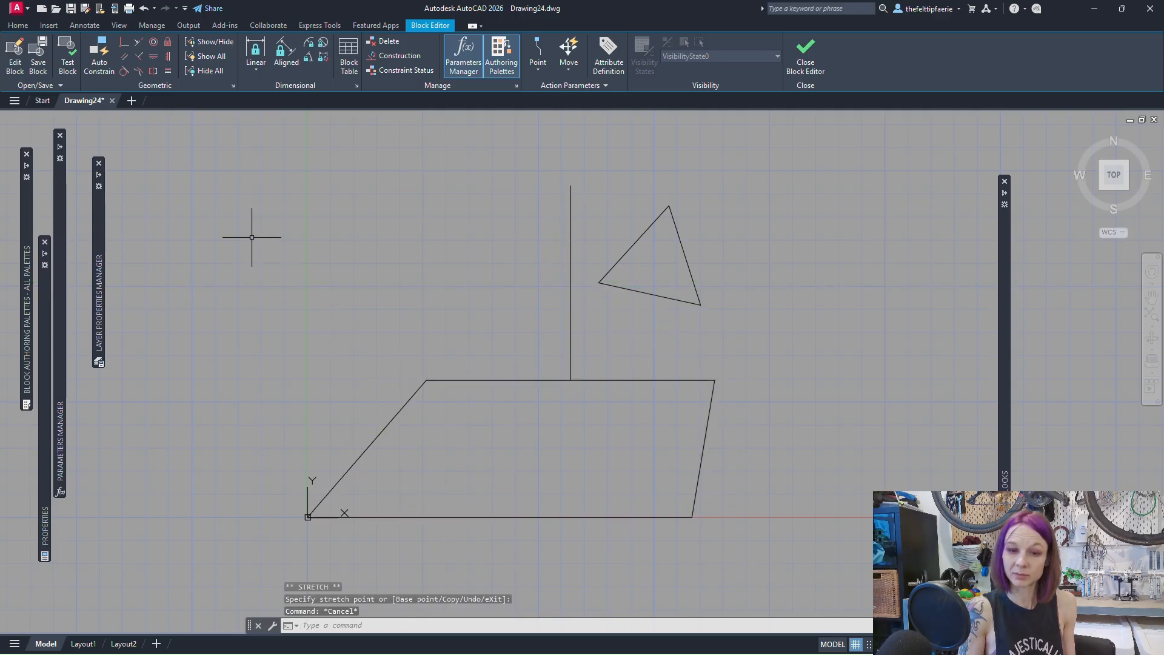
# Apply a symmetric constraint to the outline's two slanted sides, using the mast as the symmetry line.
pyautogui.click(154, 72)
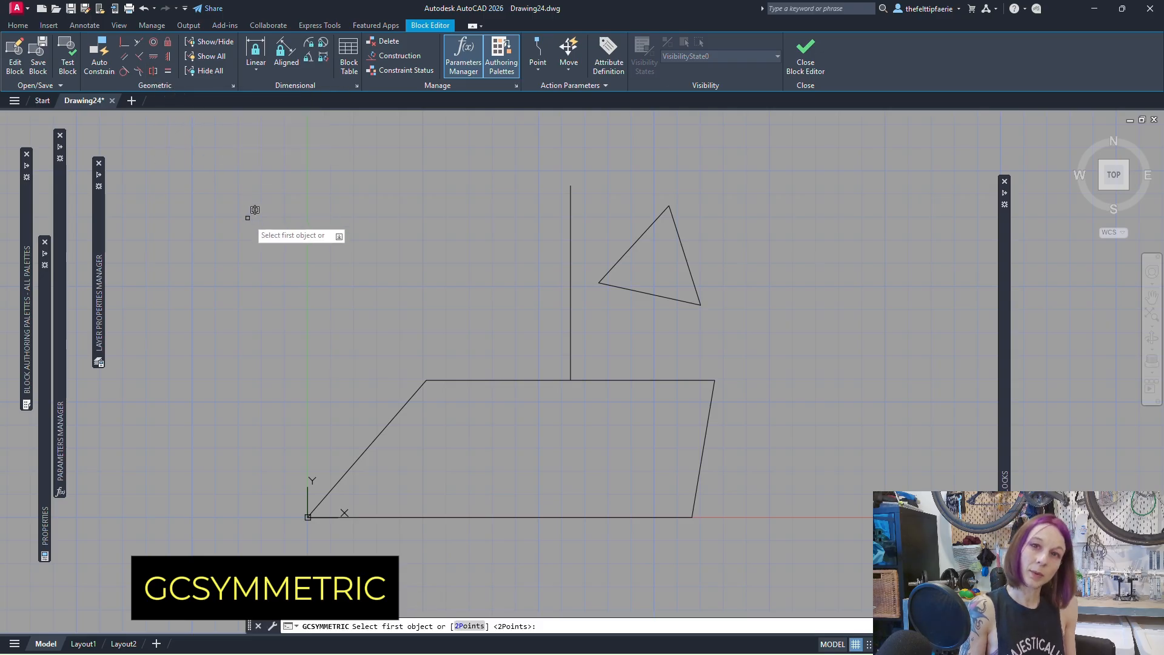
pyautogui.click(394, 419)
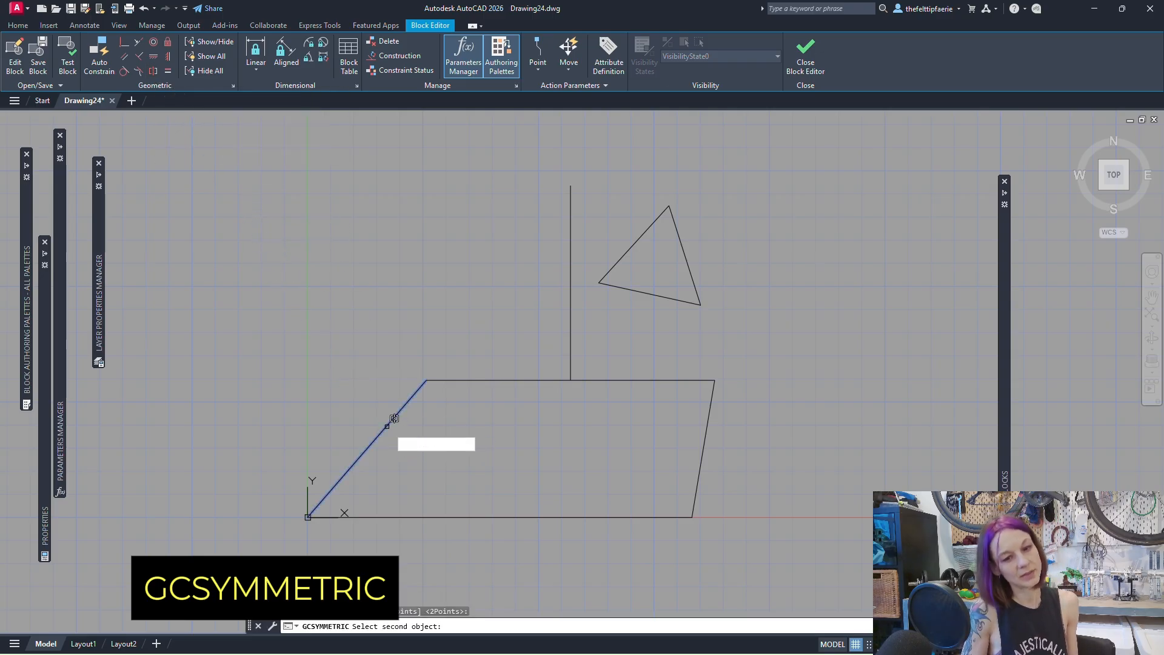
pyautogui.click(703, 450)
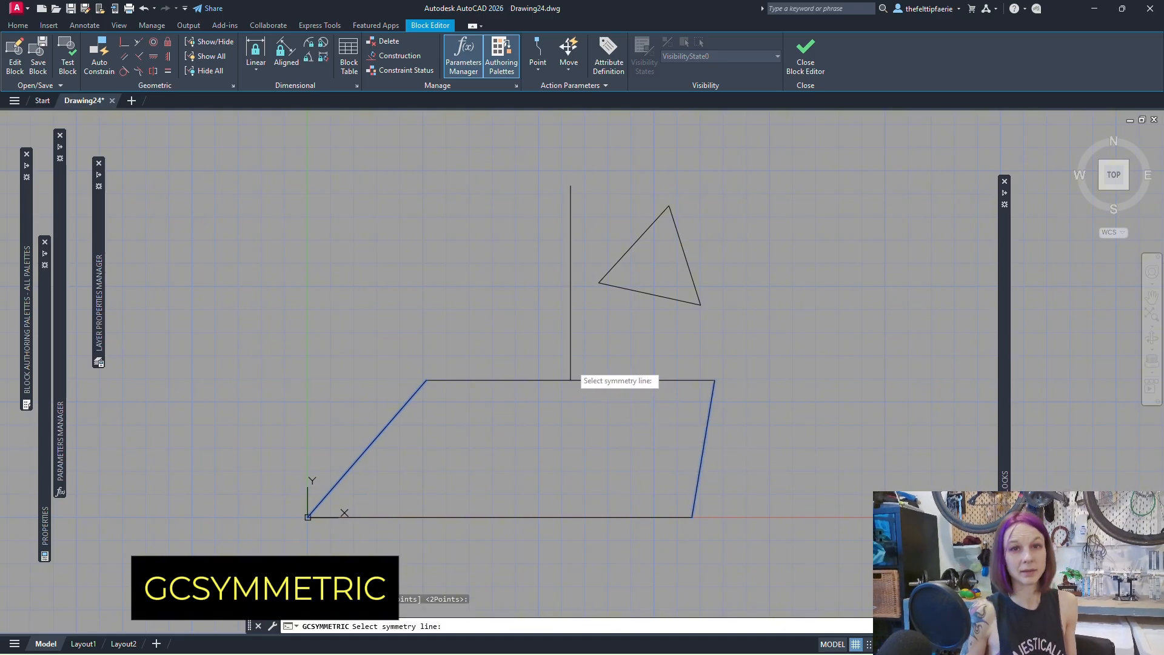
pyautogui.click(571, 364)
# Move the mast by its midpoint down and to the left, then clear the selection.
pyautogui.click(571, 365)
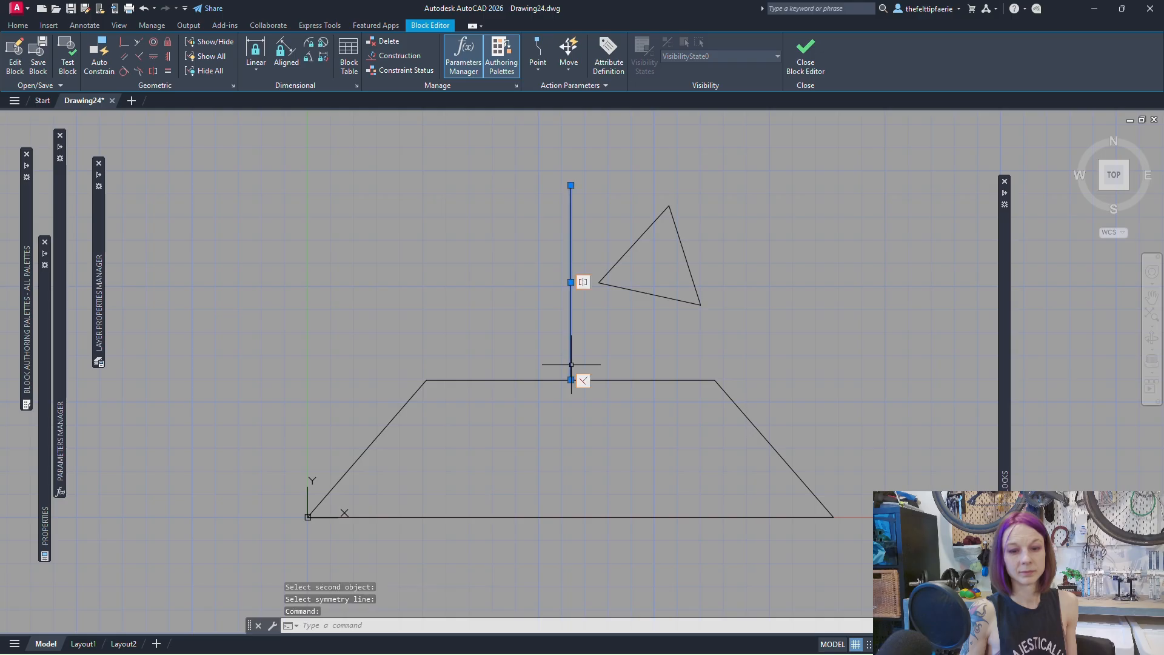
pyautogui.click(570, 282)
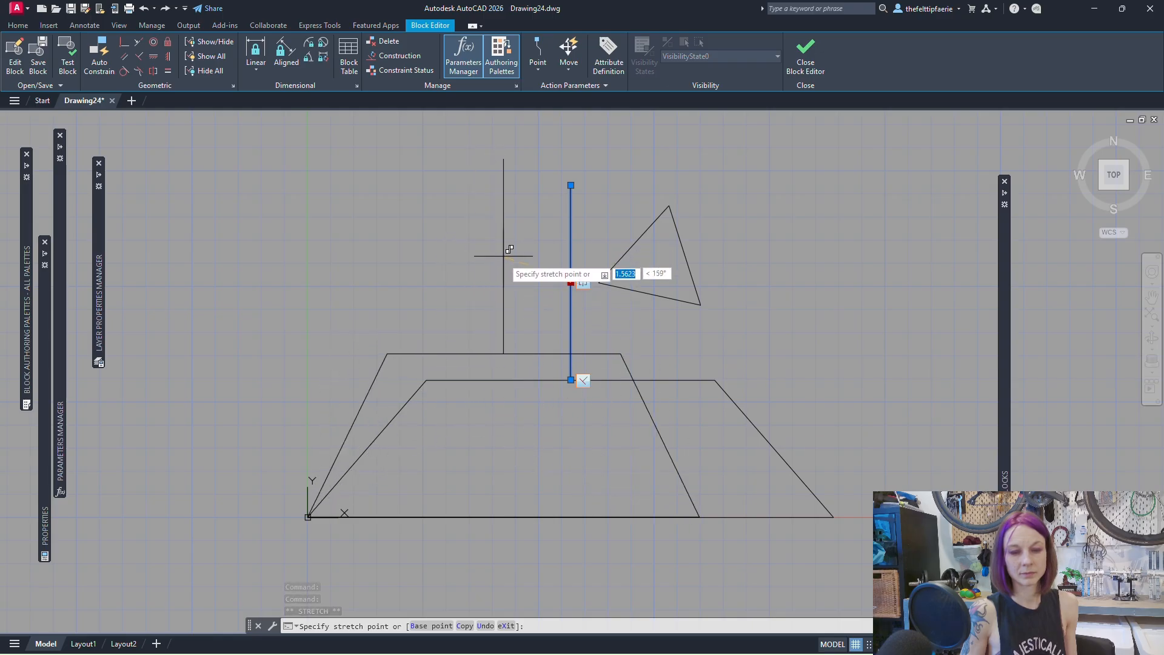
pyautogui.click(509, 307)
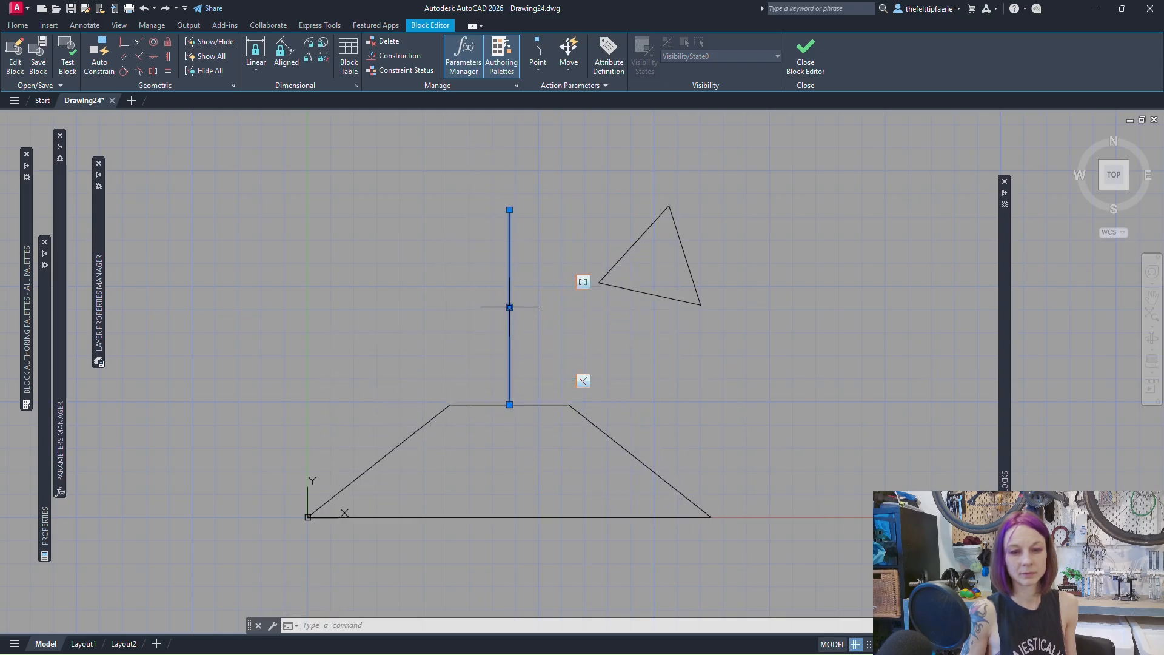
pyautogui.press('Escape')
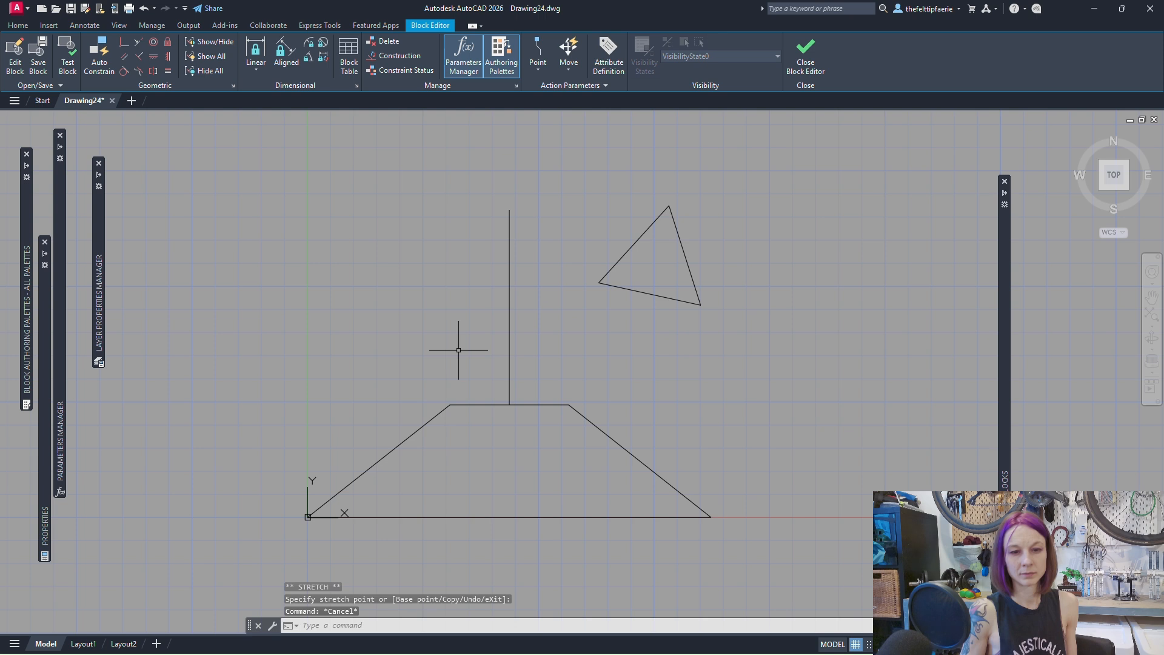
# Add a linear block parameter along the outline's bottom edge, placed below it, and set its length to 8.
pyautogui.click(284, 53)
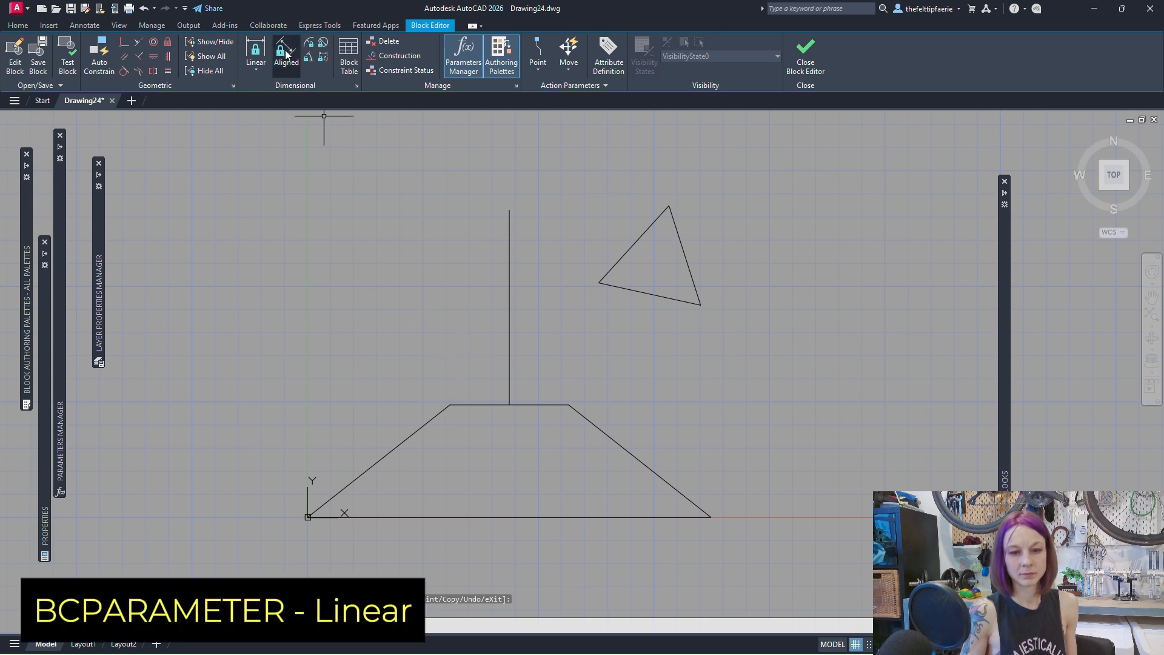
pyautogui.click(248, 51)
pyautogui.click(308, 517)
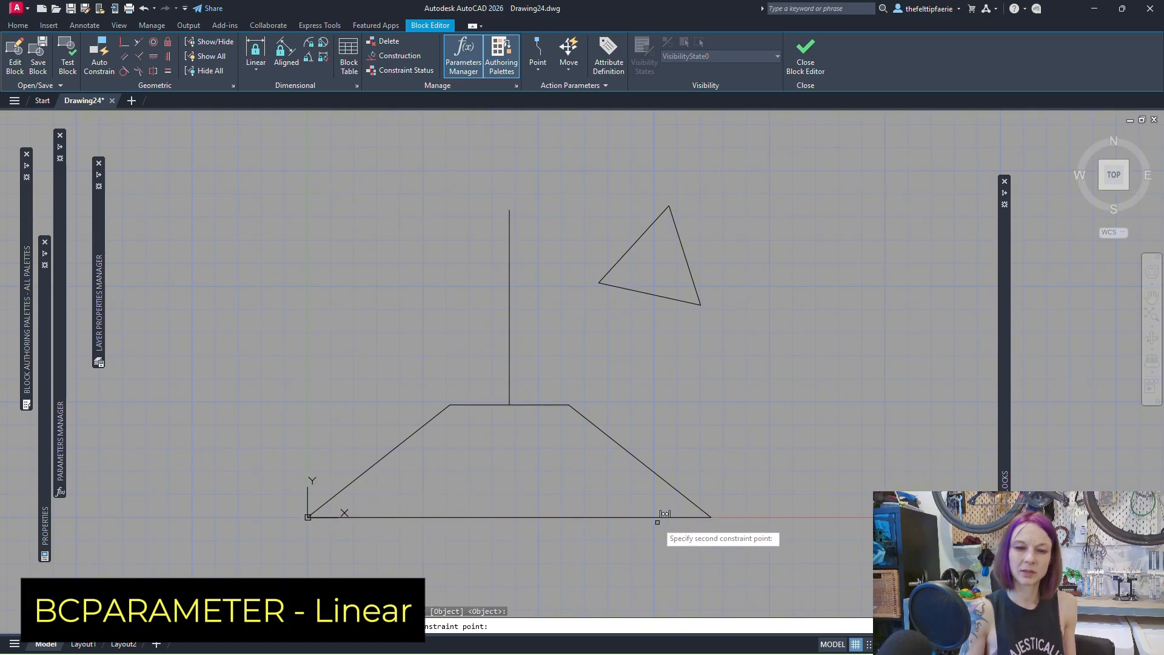
pyautogui.click(710, 516)
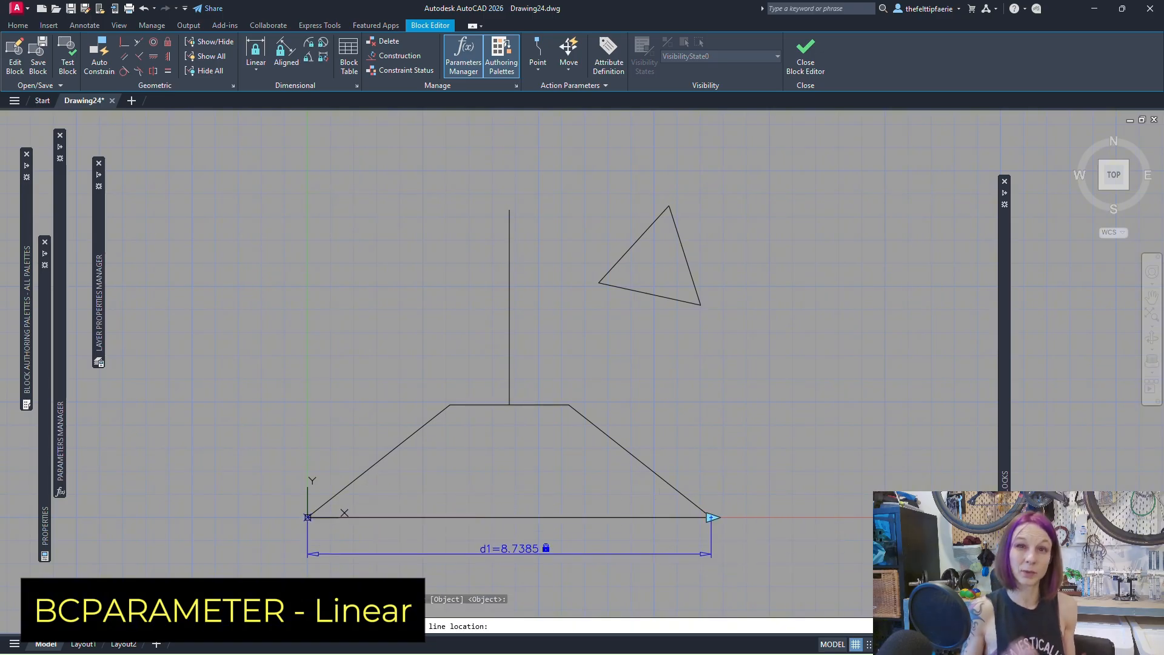
pyautogui.click(632, 553)
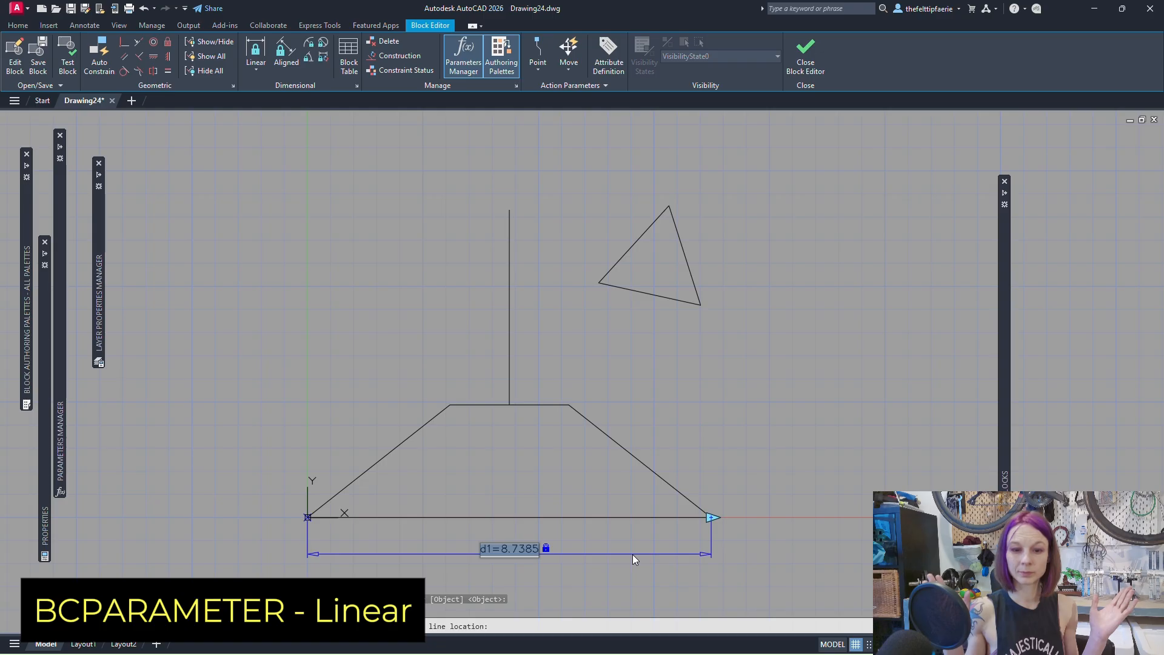
pyautogui.write('8')
pyautogui.press('Return')
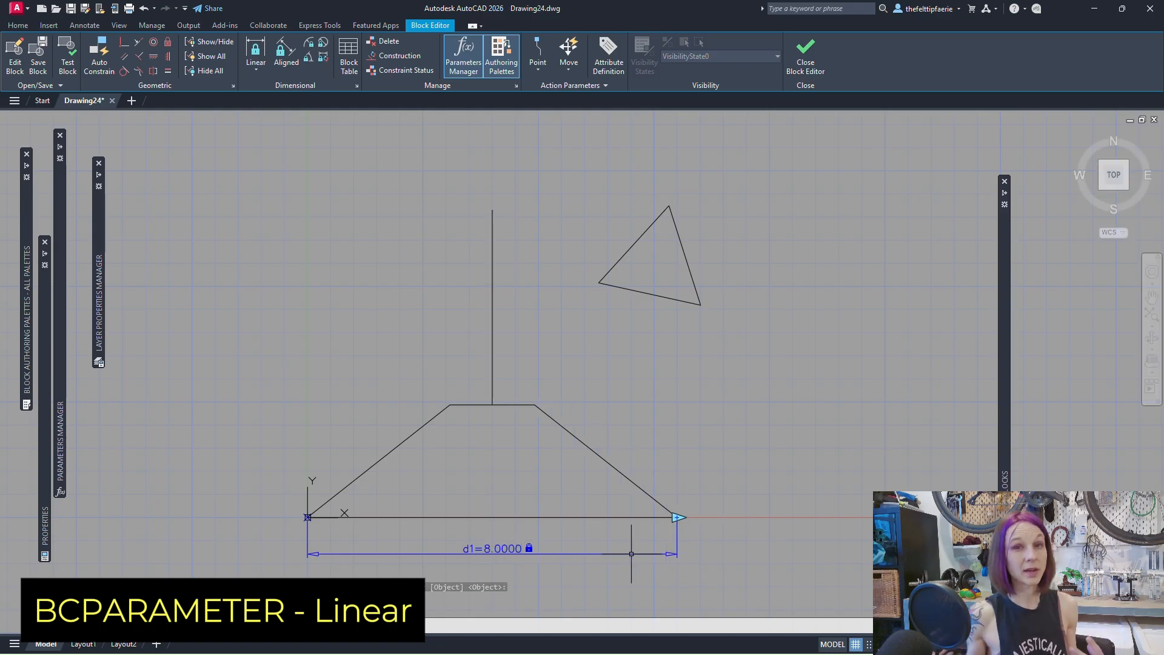
# Add a linear block parameter along the outline's top edge, placed above it, and set its length to 10.
pyautogui.click(255, 50)
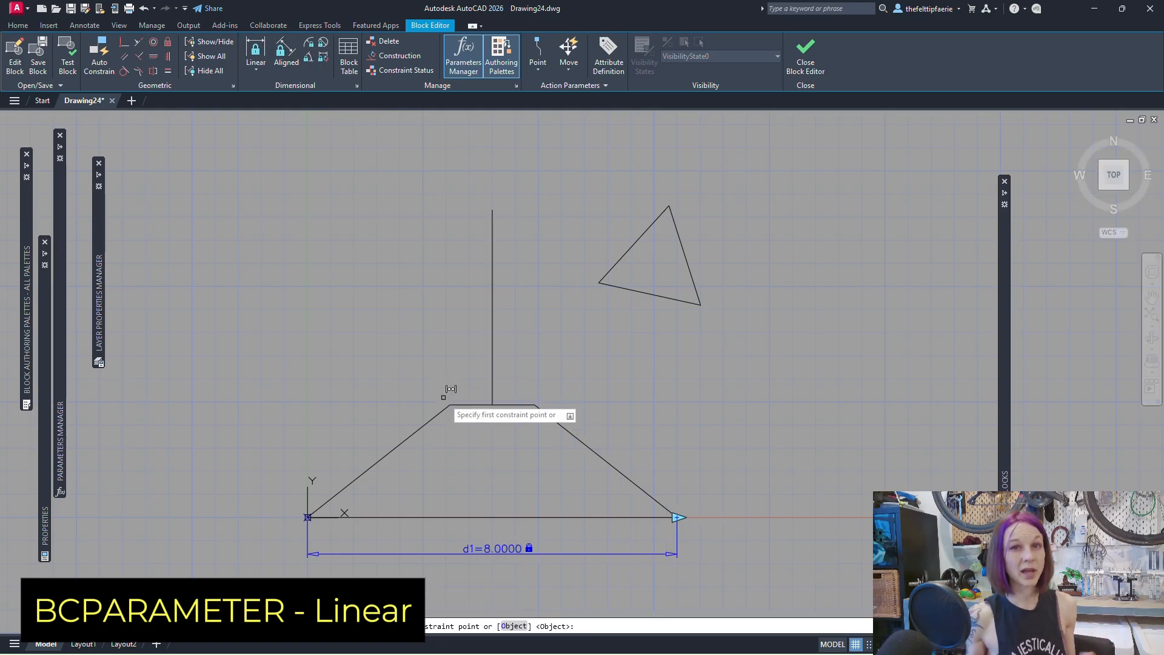
pyautogui.click(452, 403)
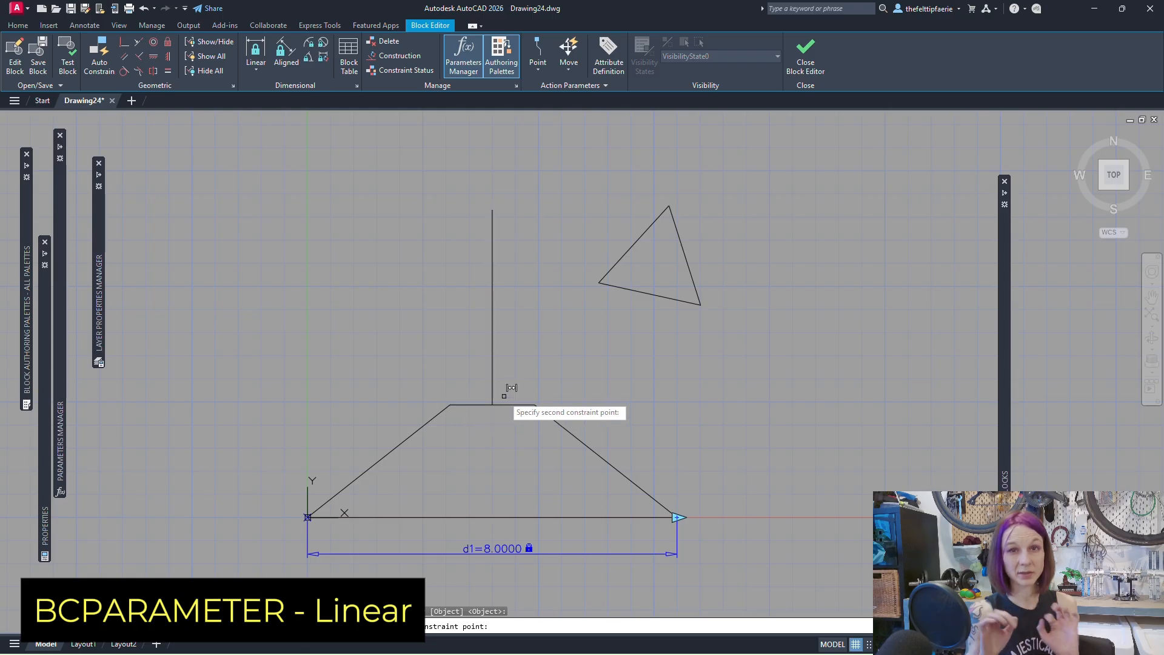
pyautogui.click(534, 404)
pyautogui.click(525, 362)
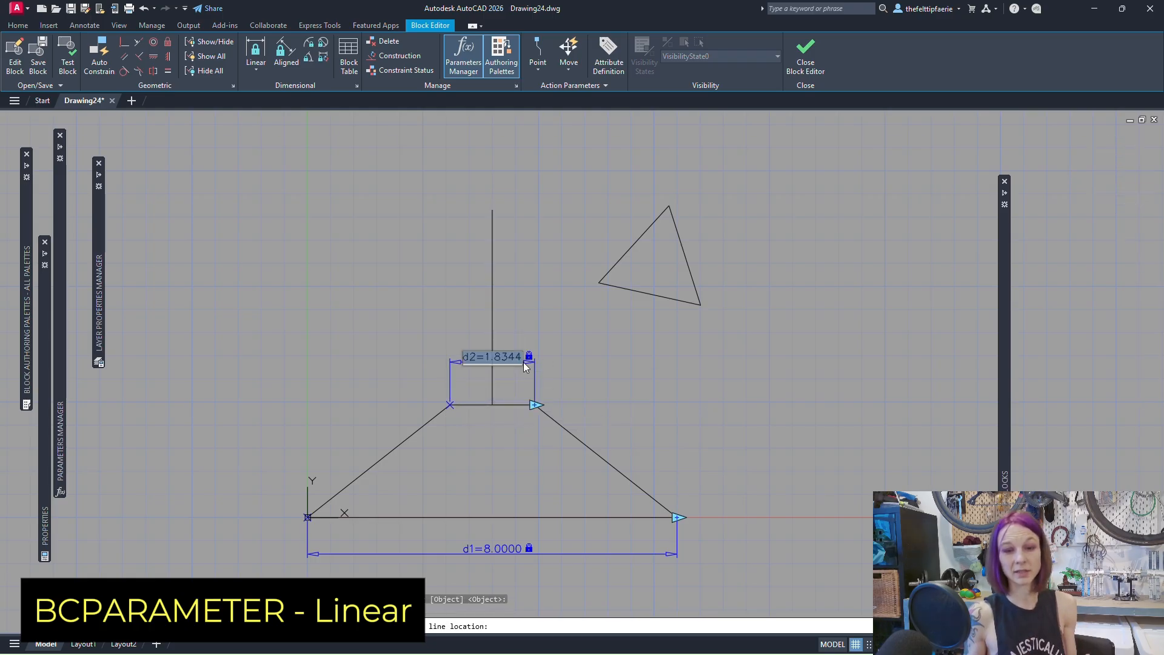
pyautogui.write('1')
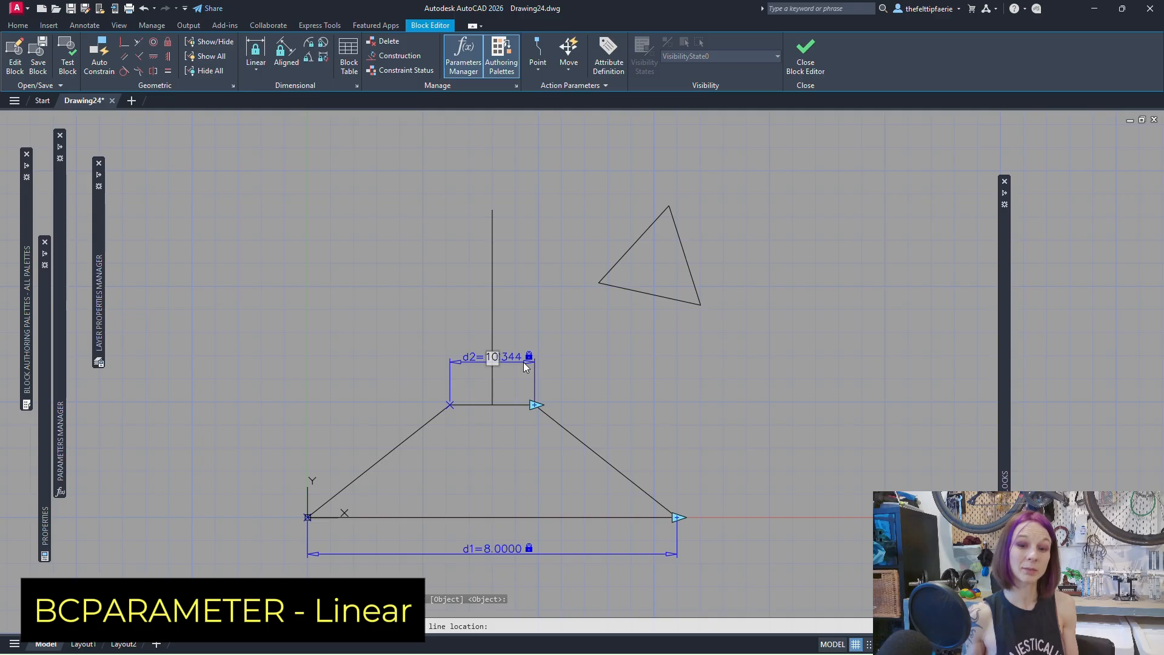
pyautogui.write('0')
pyautogui.press('Return')
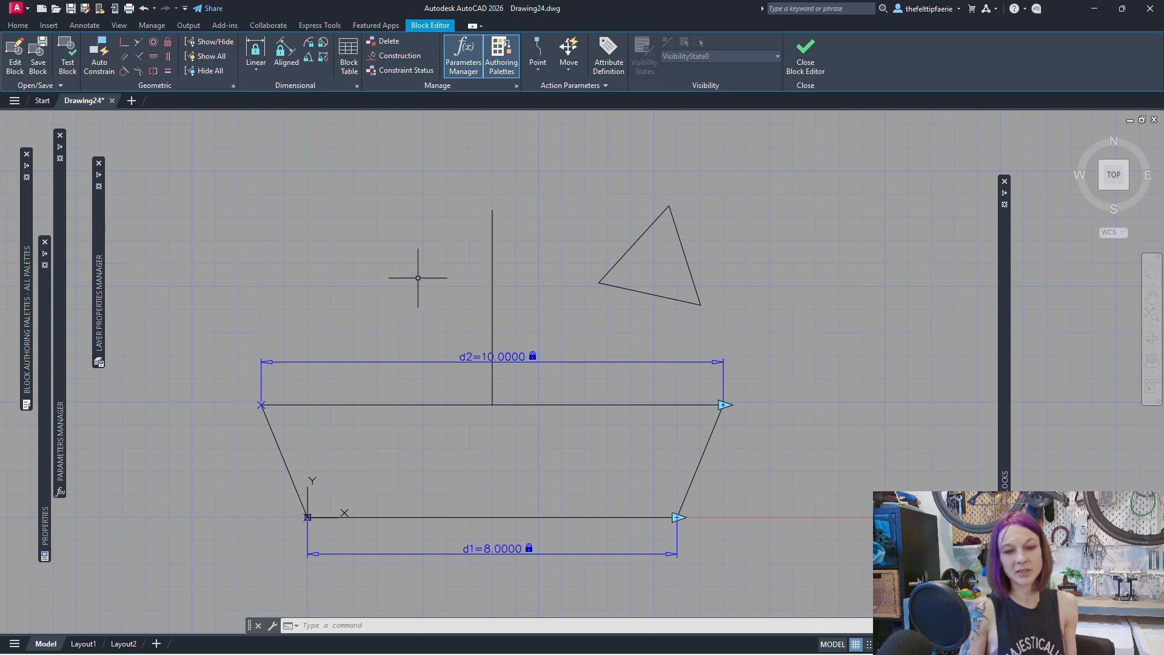
# Apply an equal constraint between the triangle's upper-left side and its bottom side.
pyautogui.click(168, 69)
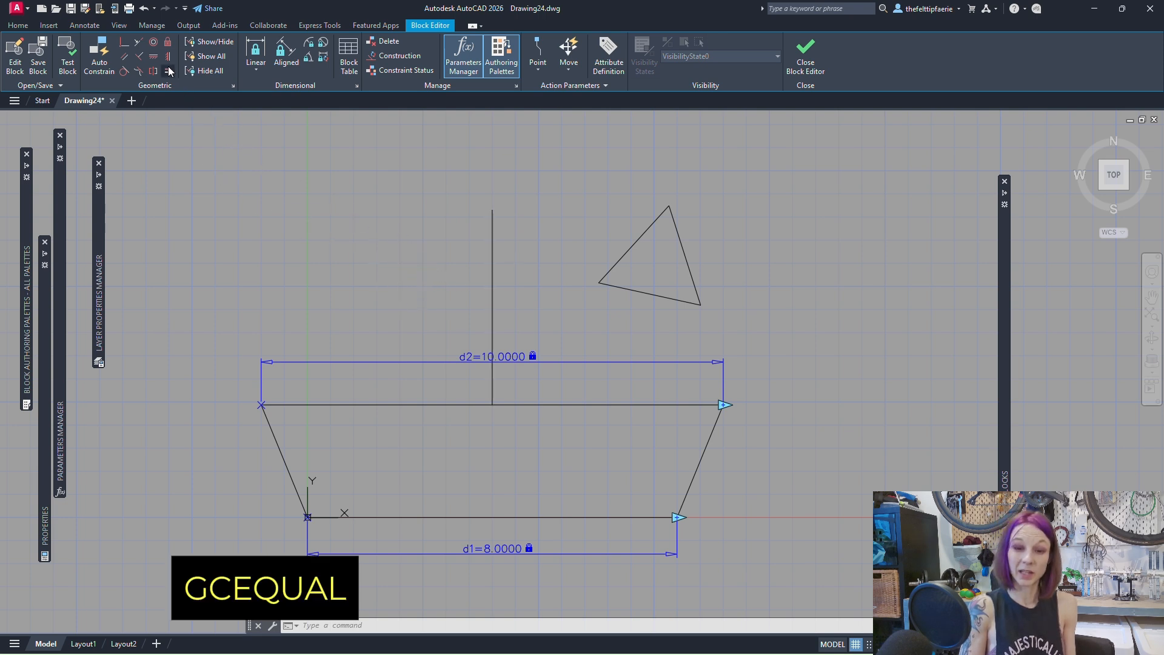
pyautogui.click(632, 245)
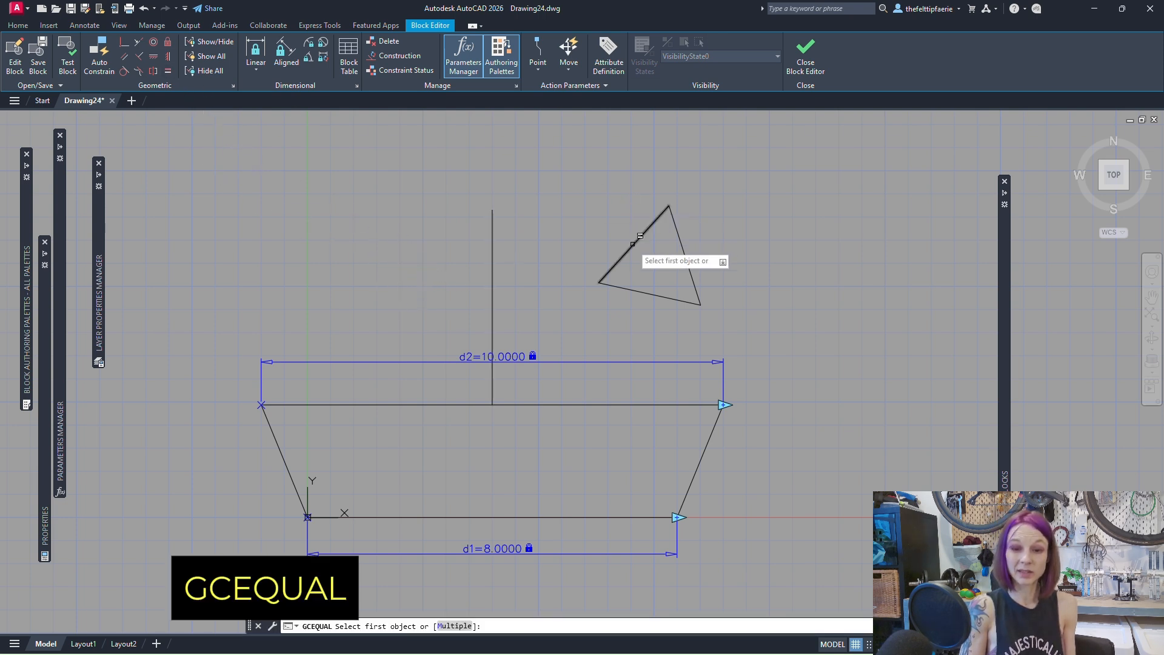
pyautogui.click(639, 290)
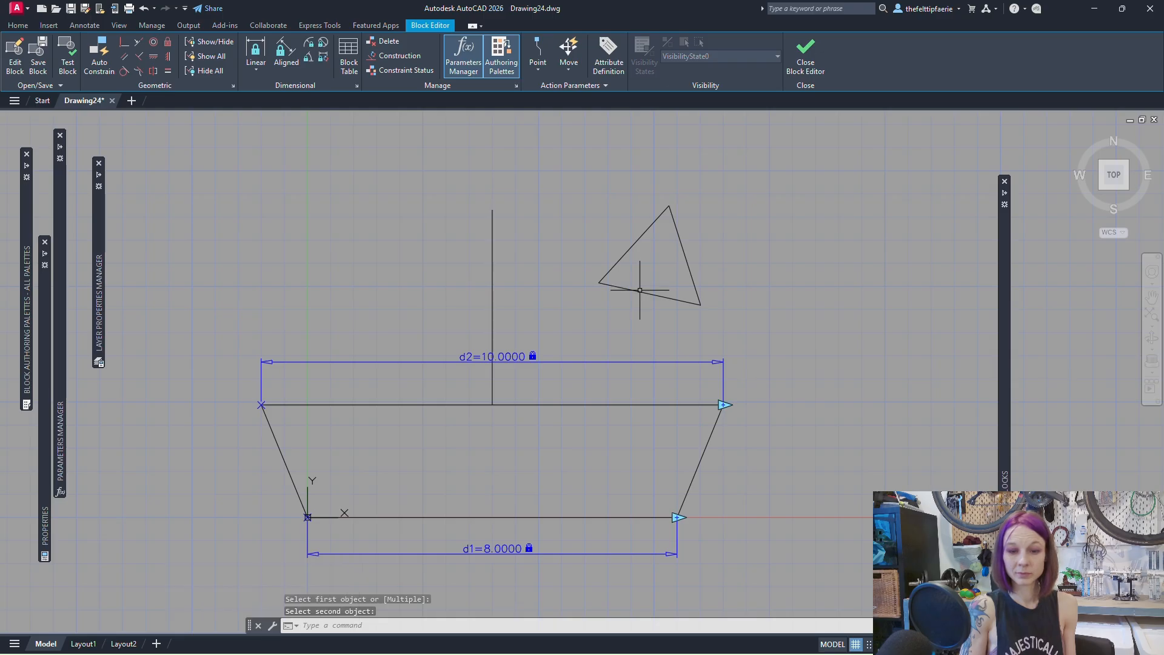
# Stretch the triangle's lower-right corner up and to the right.
pyautogui.click(640, 291)
pyautogui.click(701, 304)
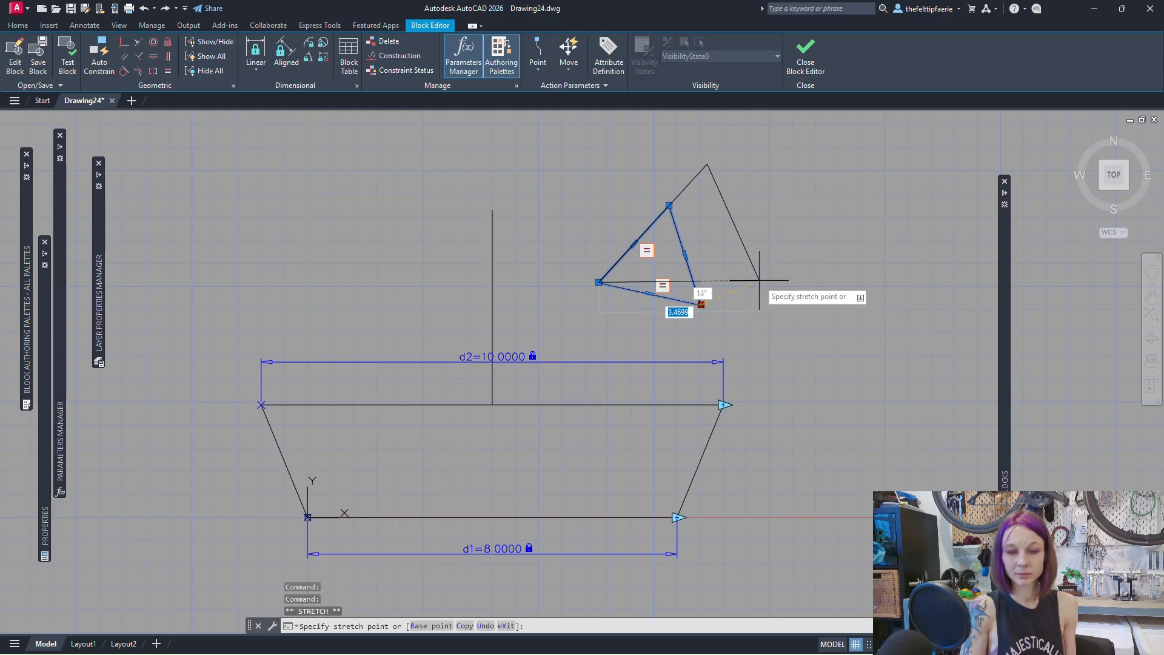
pyautogui.click(746, 267)
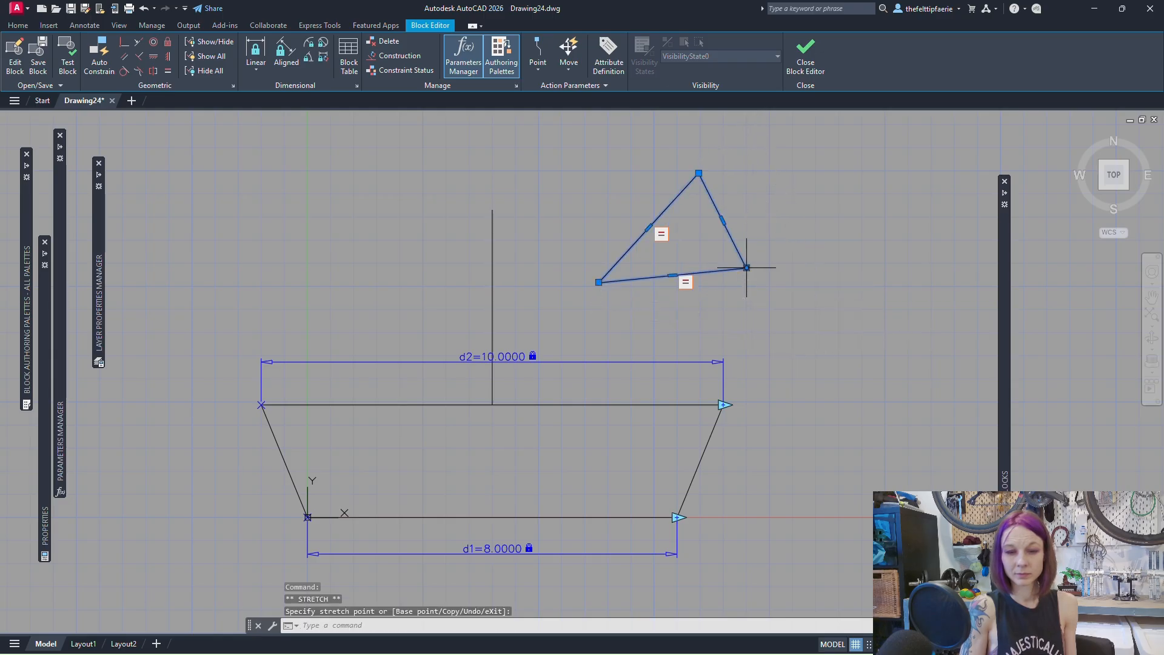
# Apply an equal constraint between the triangle's bottom side and its right side.
pyautogui.click(168, 71)
pyautogui.click(694, 272)
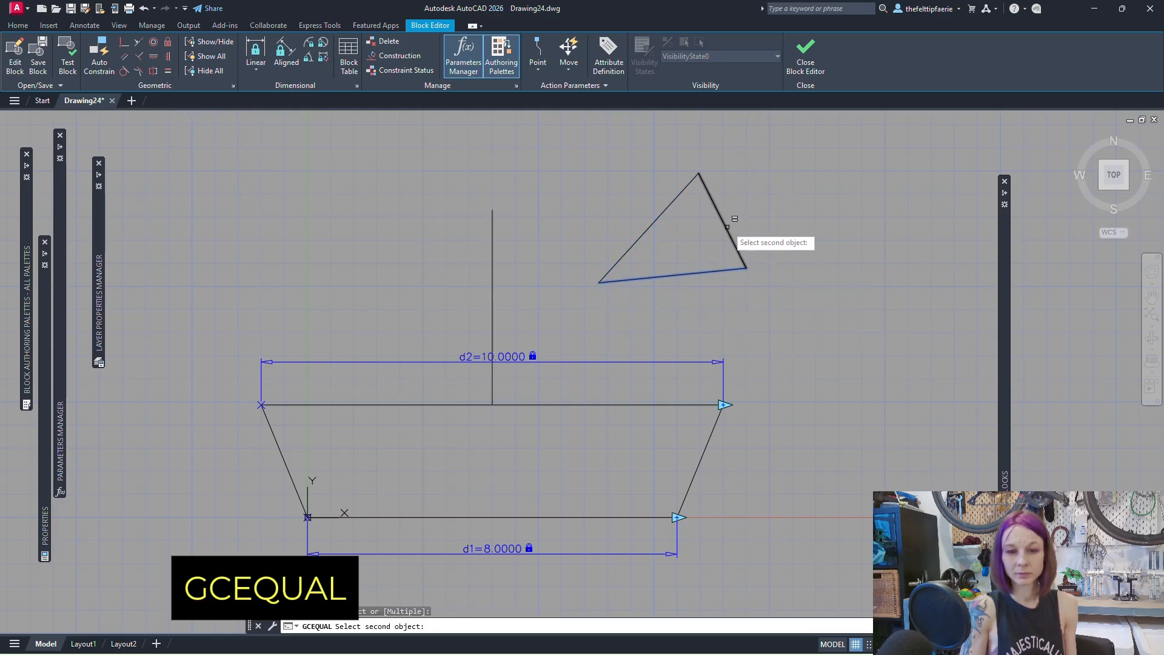
pyautogui.click(729, 234)
# Stretch the triangle's lower-right corner down and to the left to make the triangle smaller, then clear the selection.
pyautogui.click(737, 267)
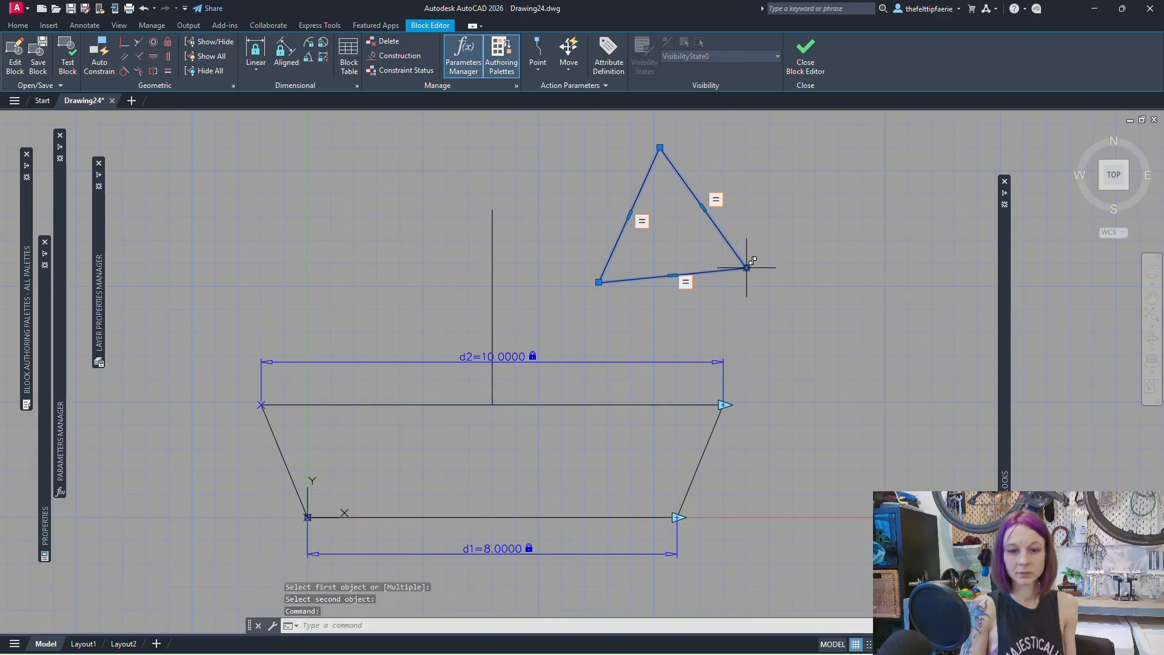
pyautogui.click(747, 267)
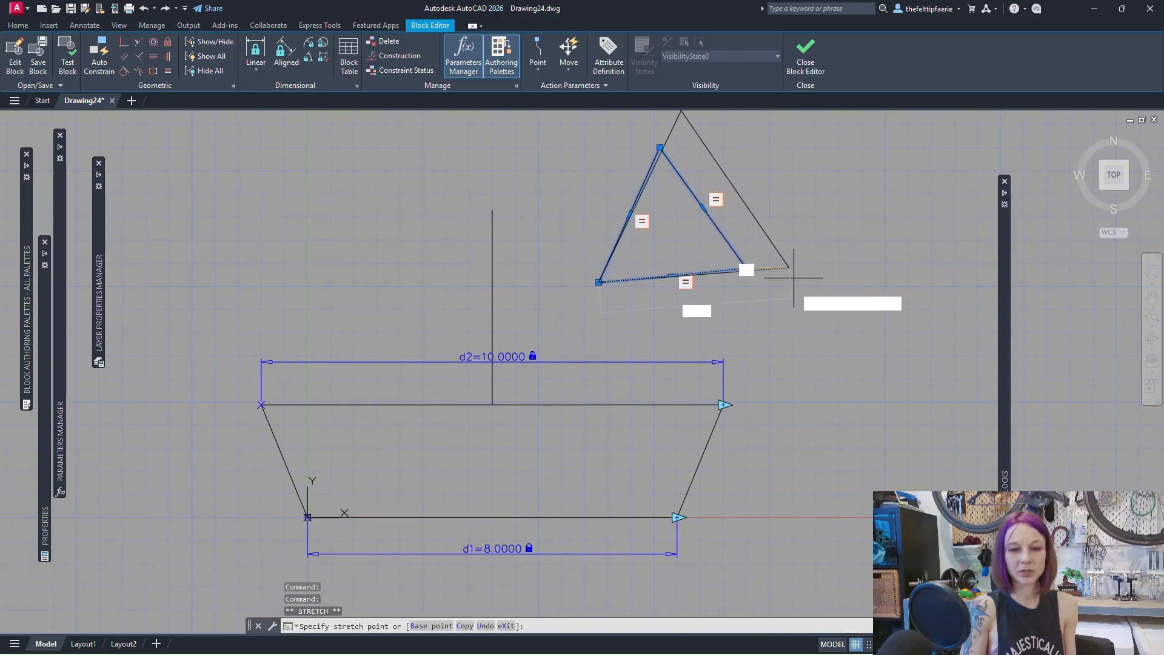
pyautogui.click(653, 332)
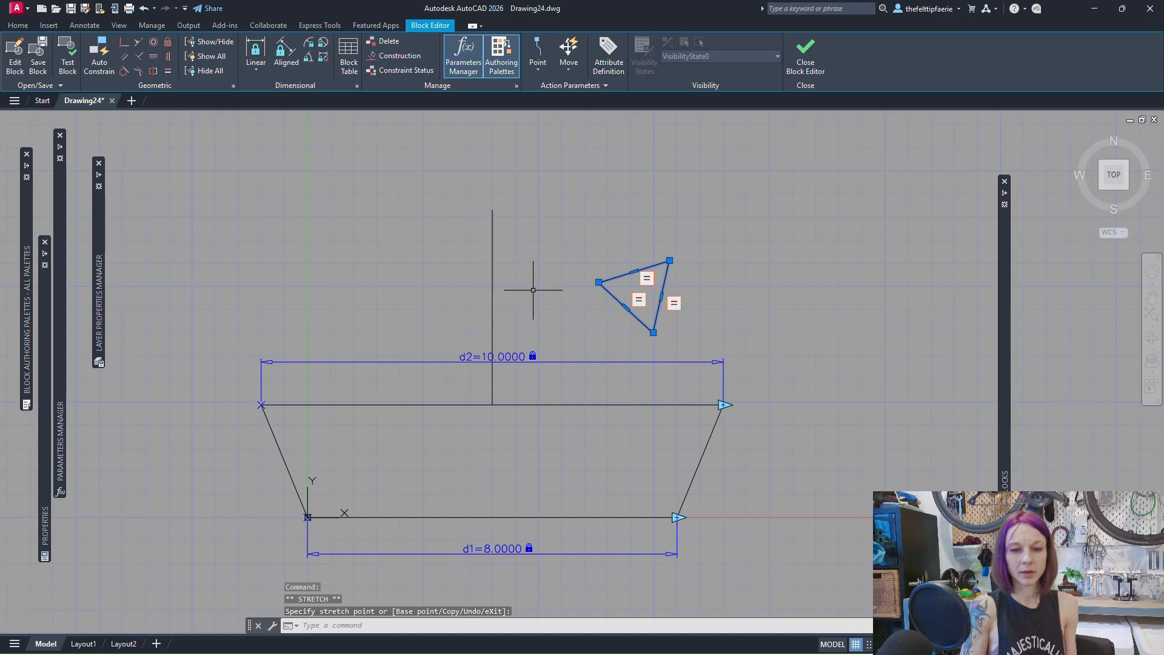
pyautogui.press('Escape')
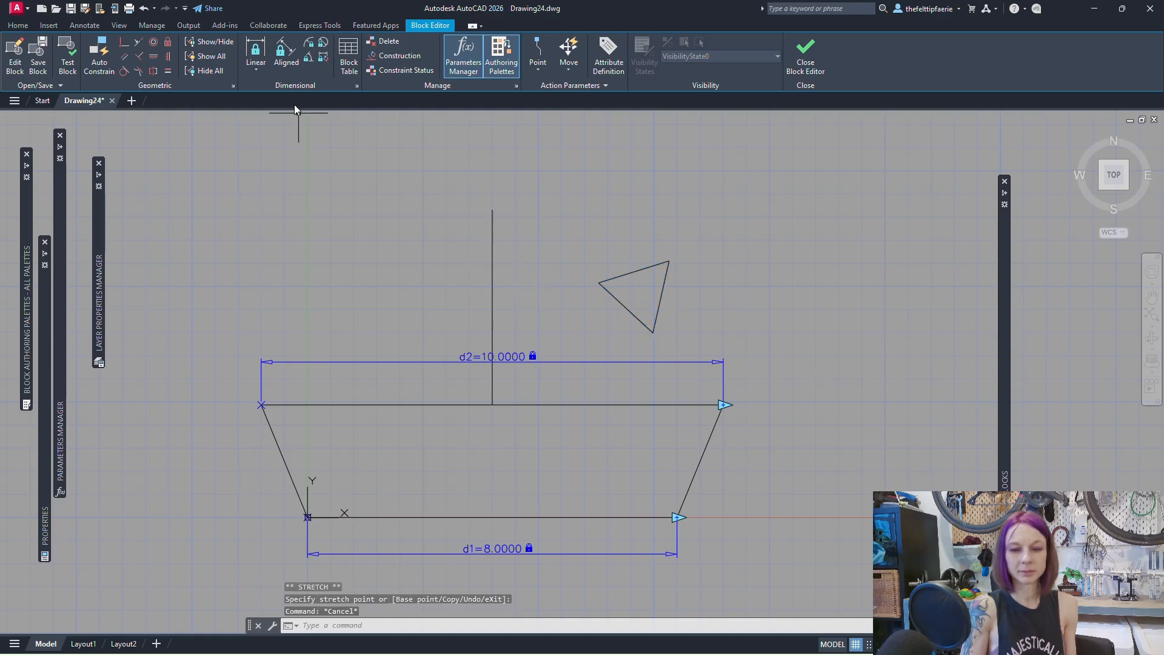
# Add an aligned block parameter between the triangle's left and lowest corners and set that side's length to 2.
pyautogui.click(287, 53)
pyautogui.click(599, 283)
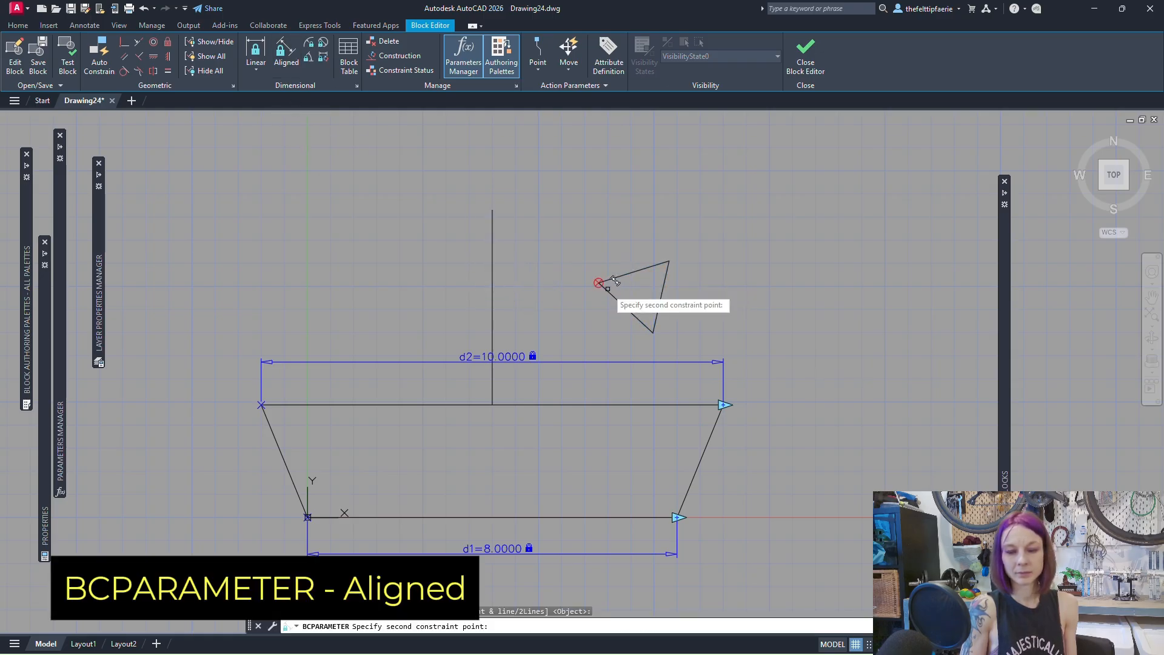
pyautogui.click(652, 332)
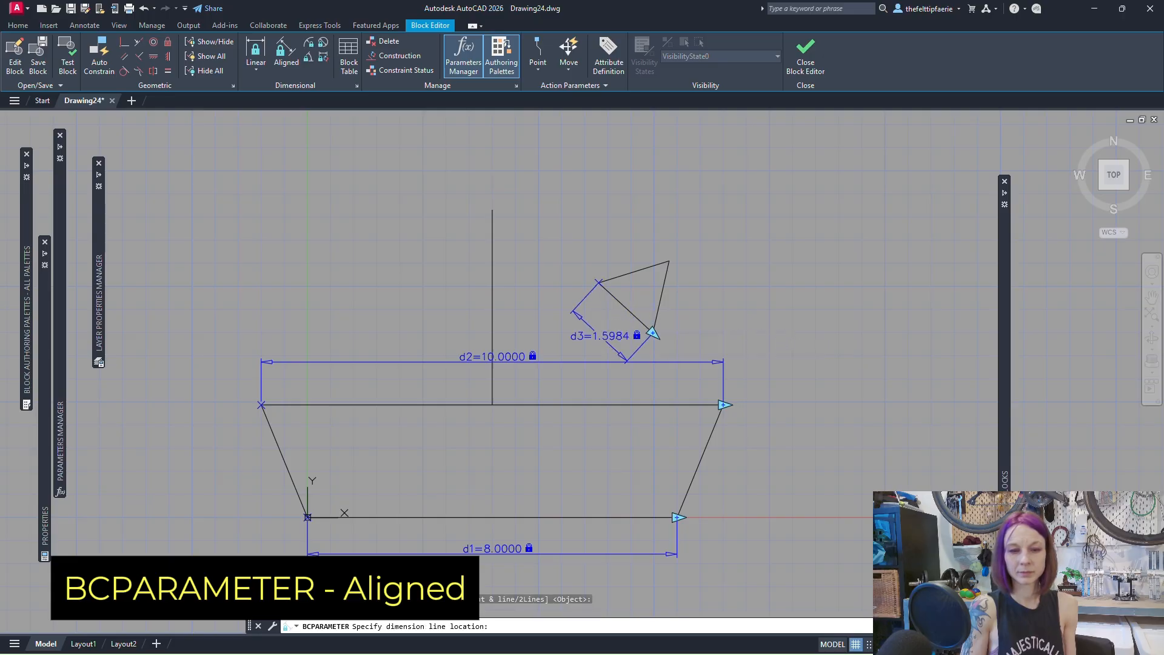
pyautogui.click(593, 335)
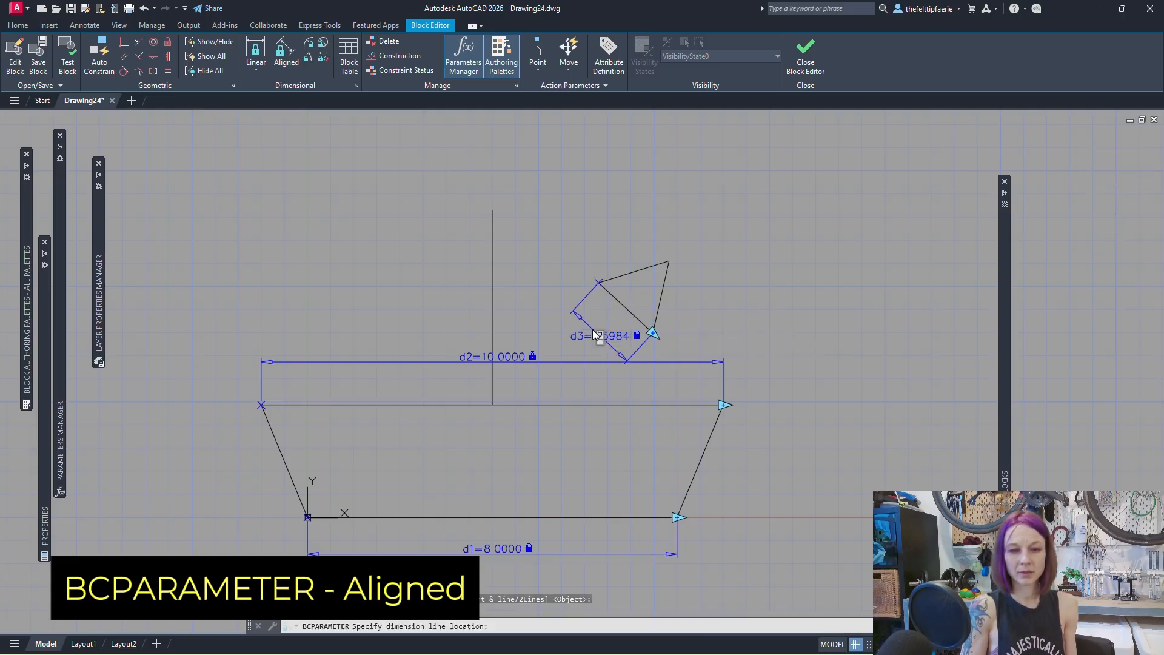
pyautogui.write('2')
pyautogui.press('Return')
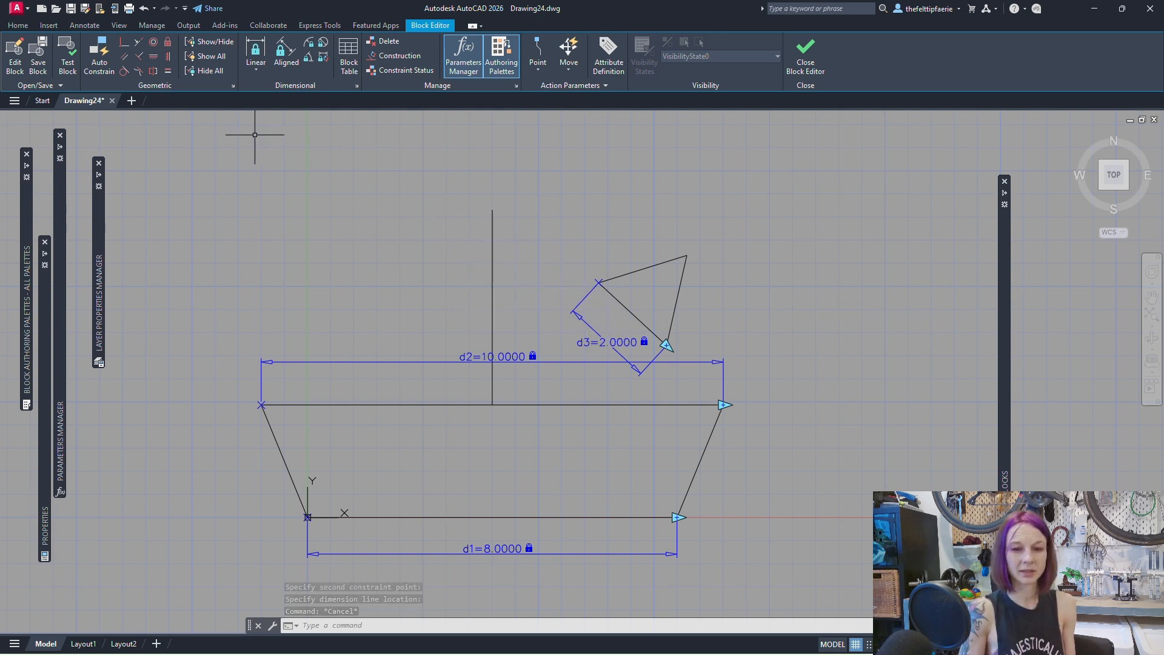
# Apply a collinear constraint between the vertical mast line and the triangle's 2-unit side so the triangle attaches to the mast.
pyautogui.click(140, 42)
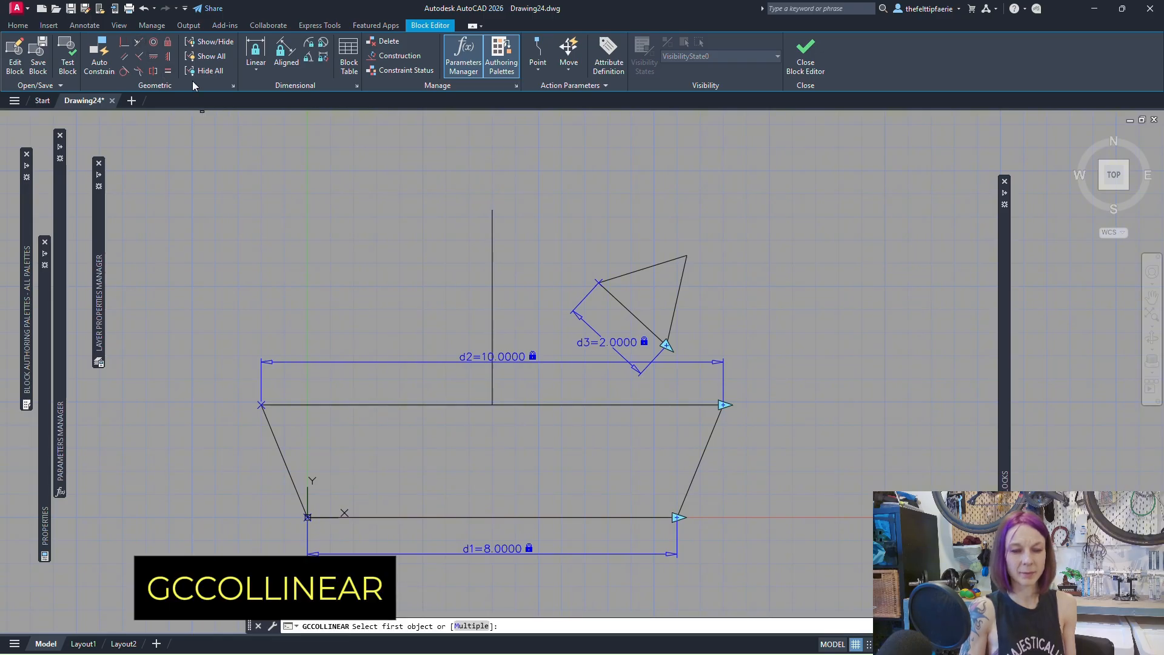
pyautogui.click(491, 236)
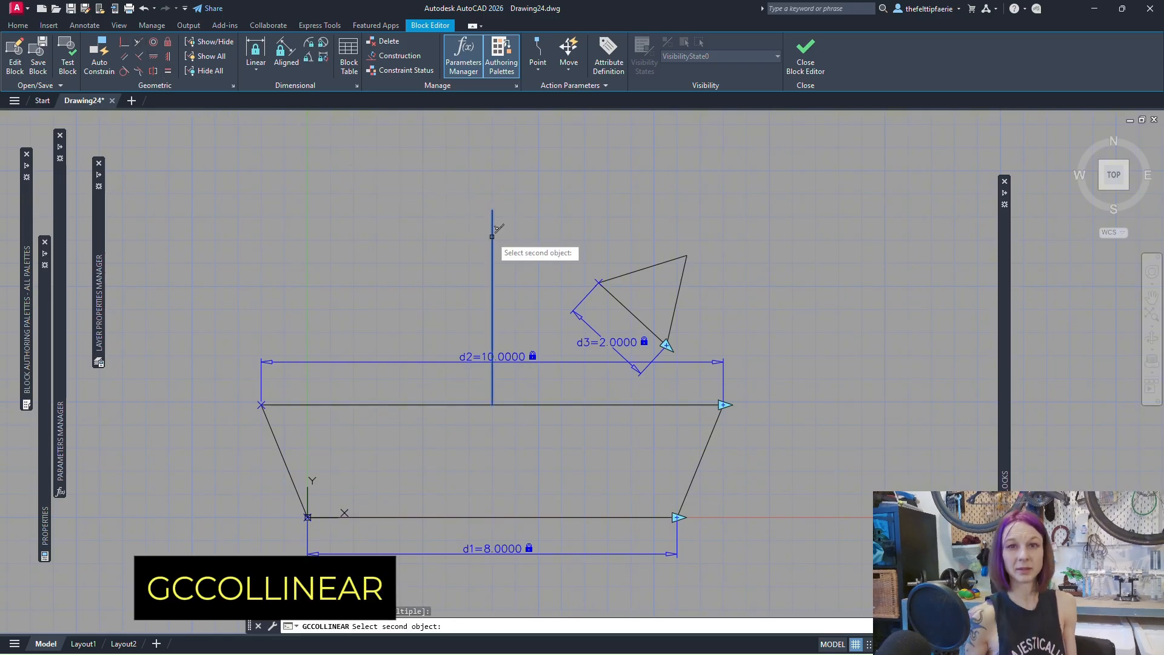
pyautogui.click(612, 294)
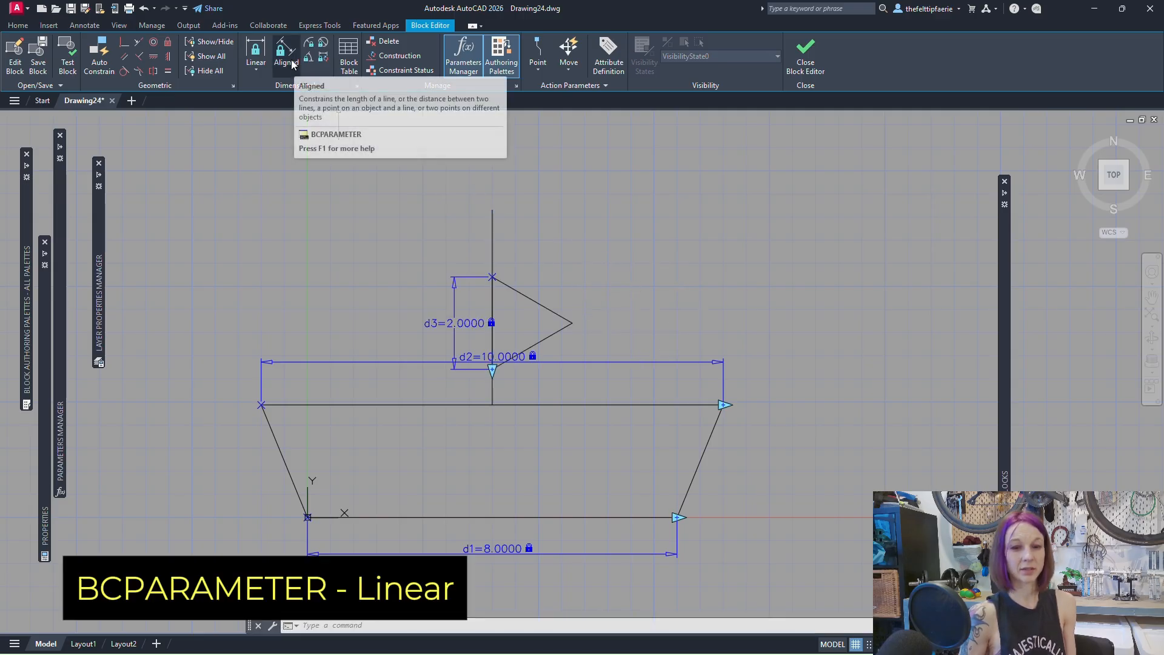
# Add a linear block parameter from the mast's top endpoint to the triangle's upper corner and set the distance to 1.
pyautogui.click(263, 49)
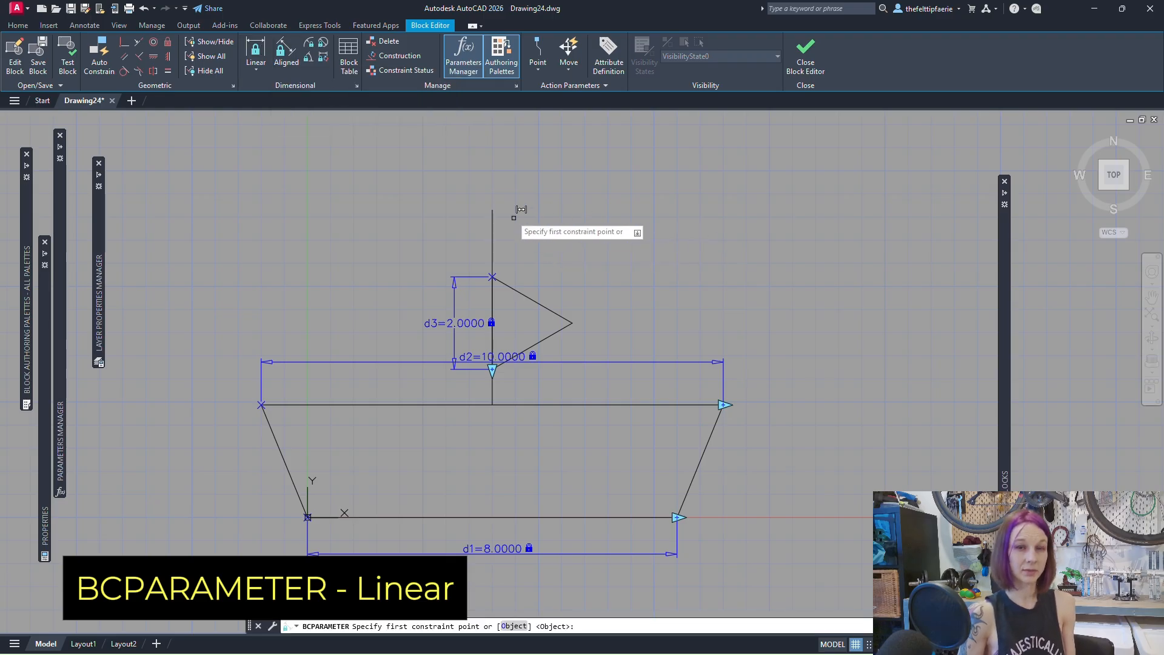
pyautogui.click(492, 211)
pyautogui.click(491, 277)
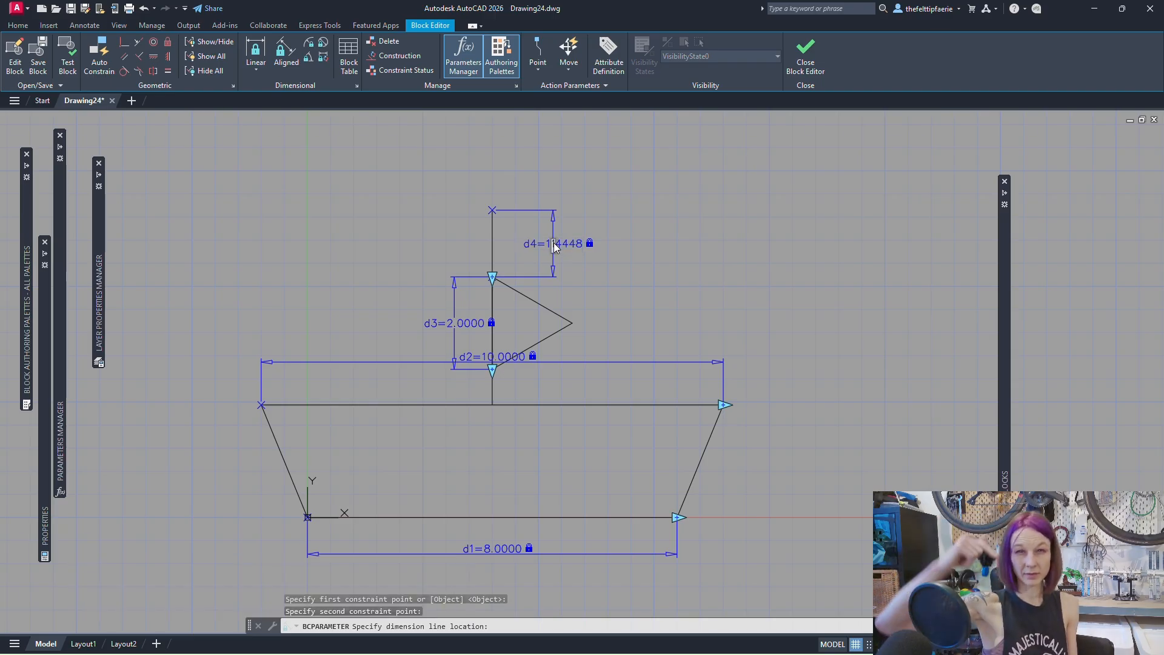
pyautogui.click(554, 242)
pyautogui.click(553, 242)
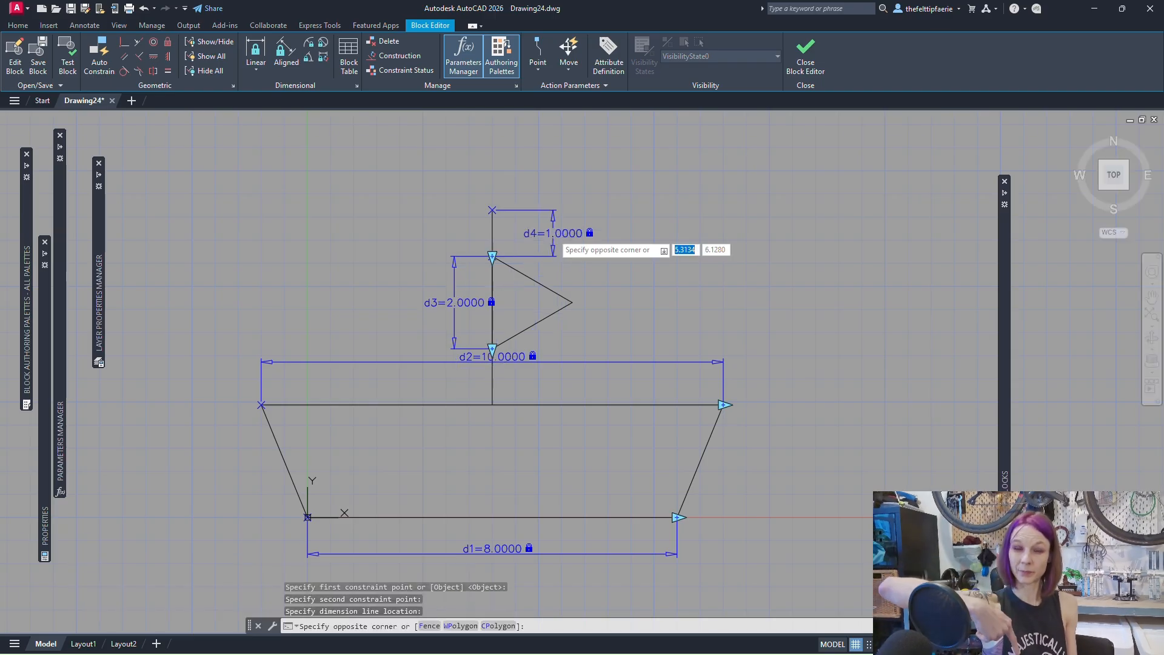
# Set the distance between the mast's top and the triangle's upper corner to 0.5.
pyautogui.doubleClick(555, 234)
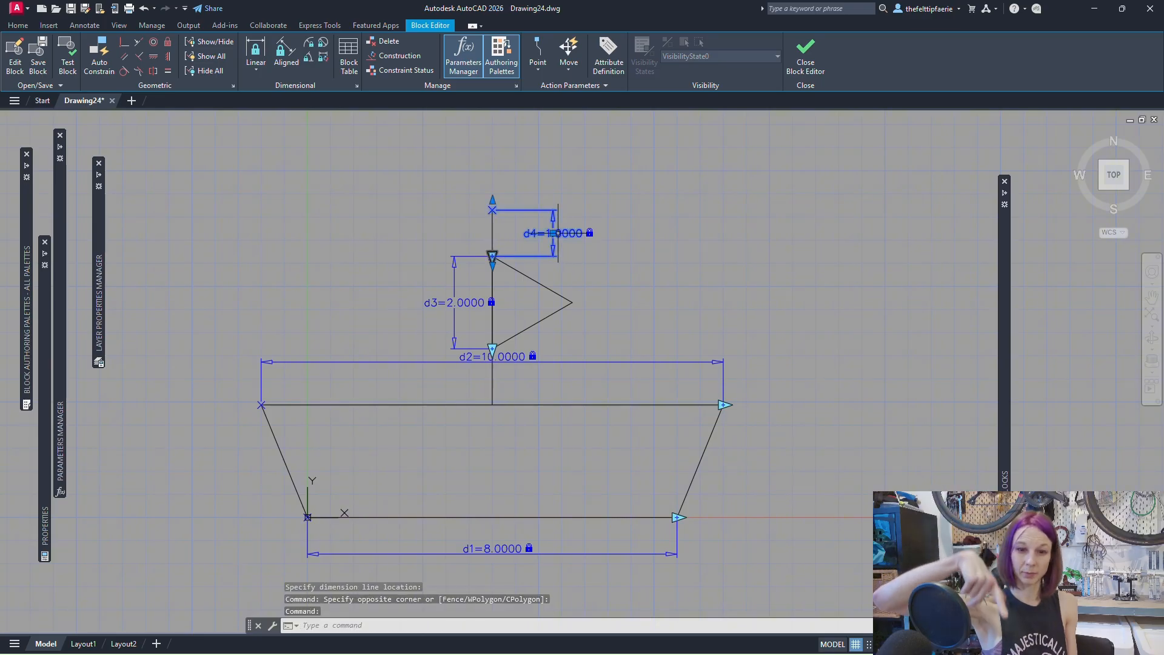
pyautogui.write('0')
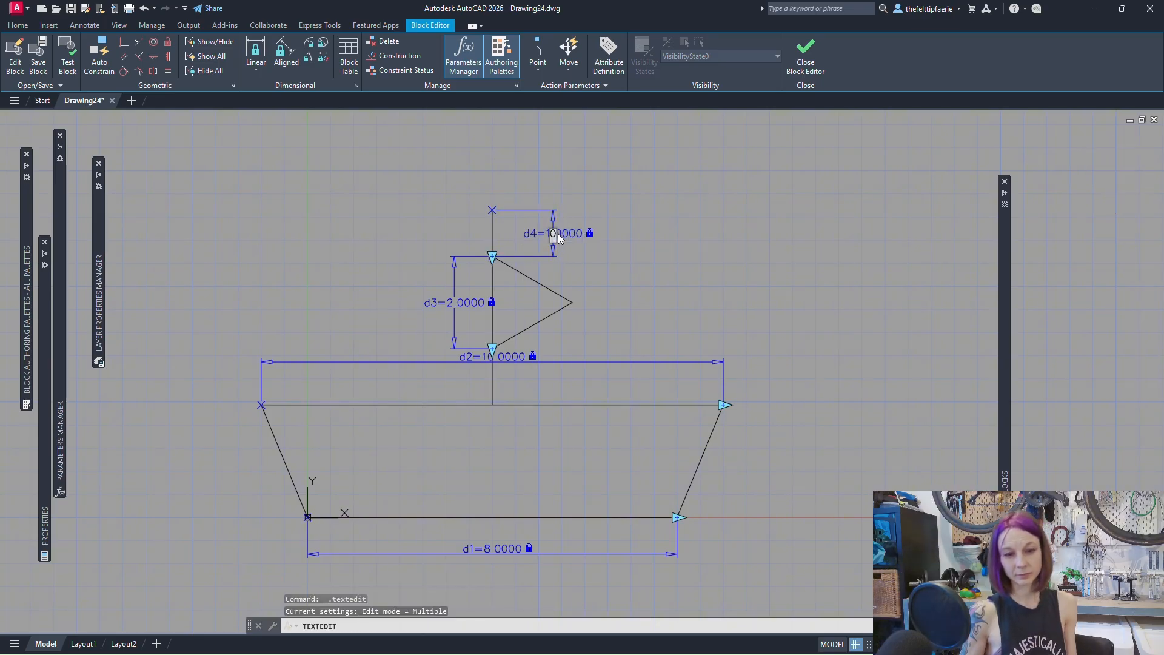
pyautogui.write('.5')
pyautogui.press('Return')
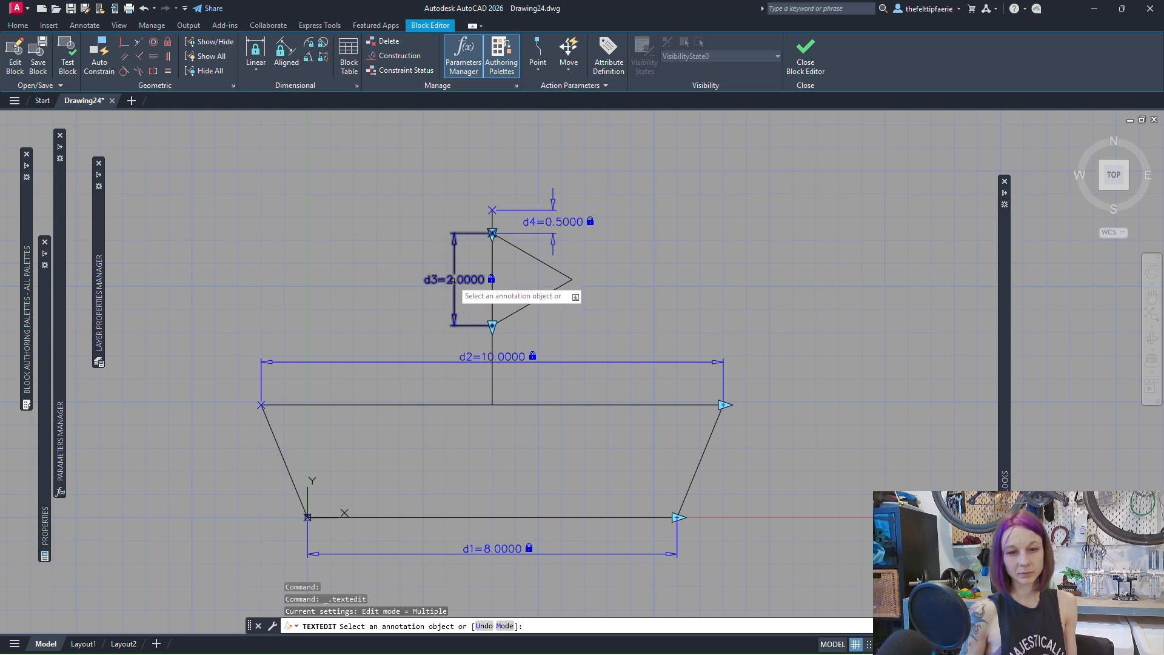
pyautogui.press('Escape')
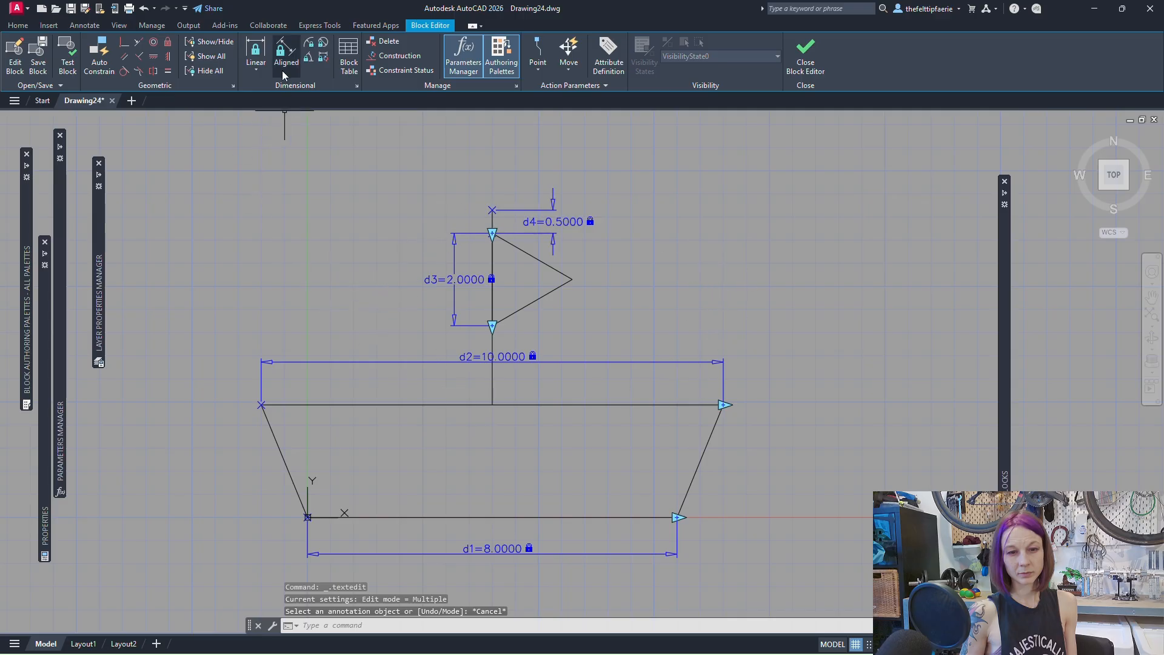
pyautogui.click(255, 49)
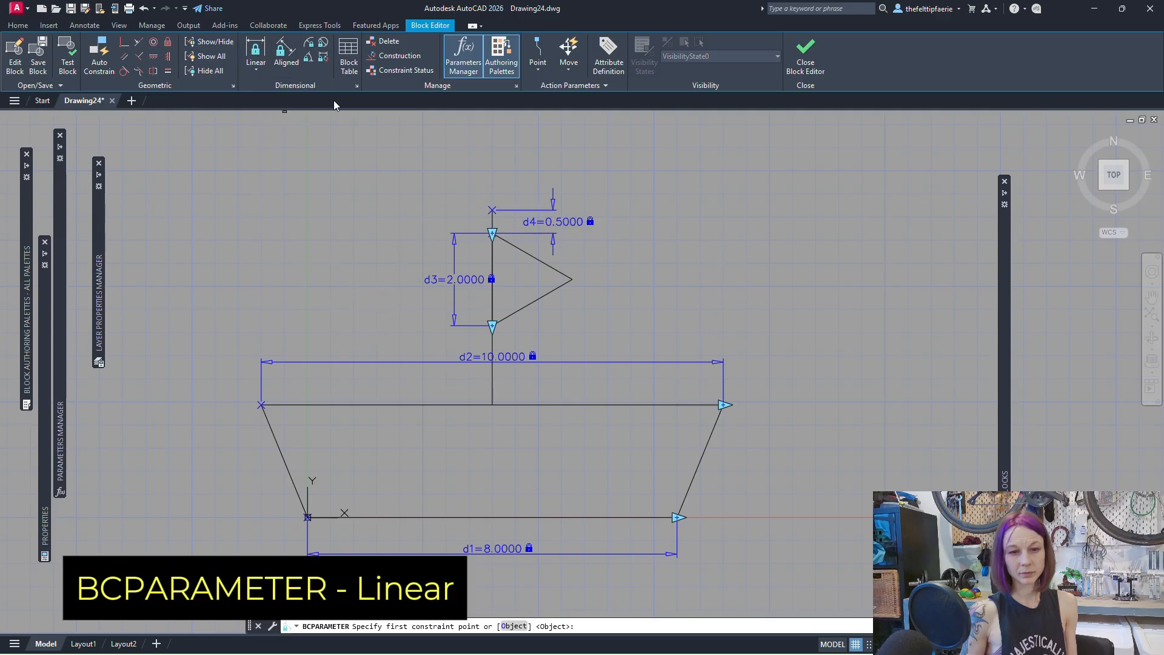
pyautogui.click(492, 210)
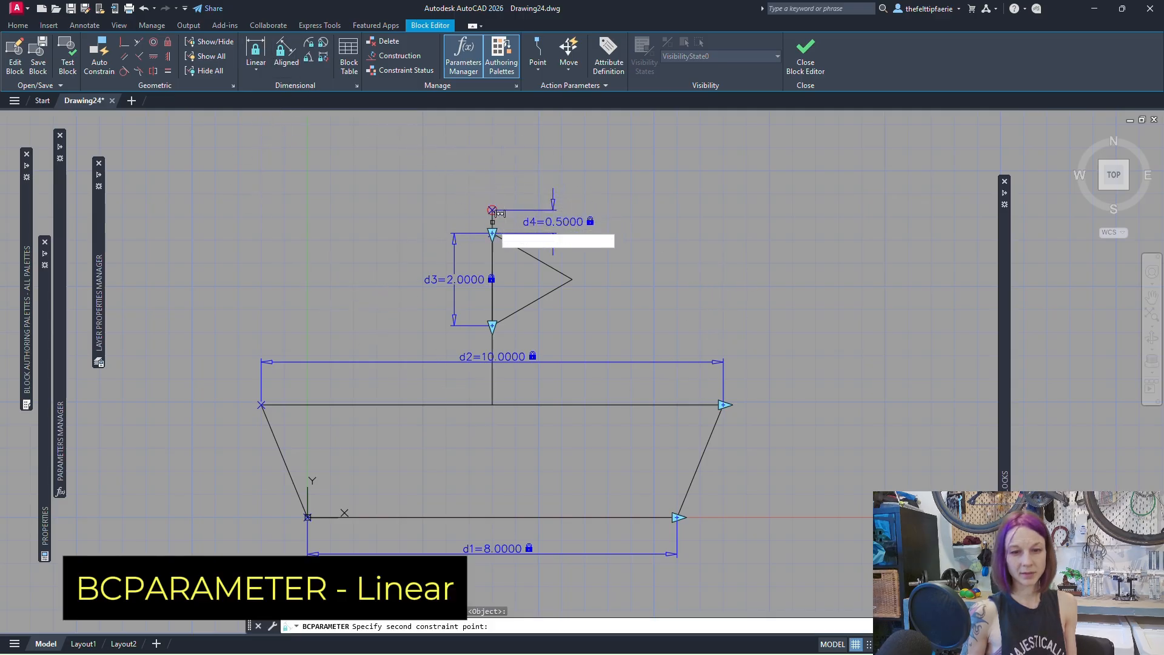
pyautogui.click(491, 404)
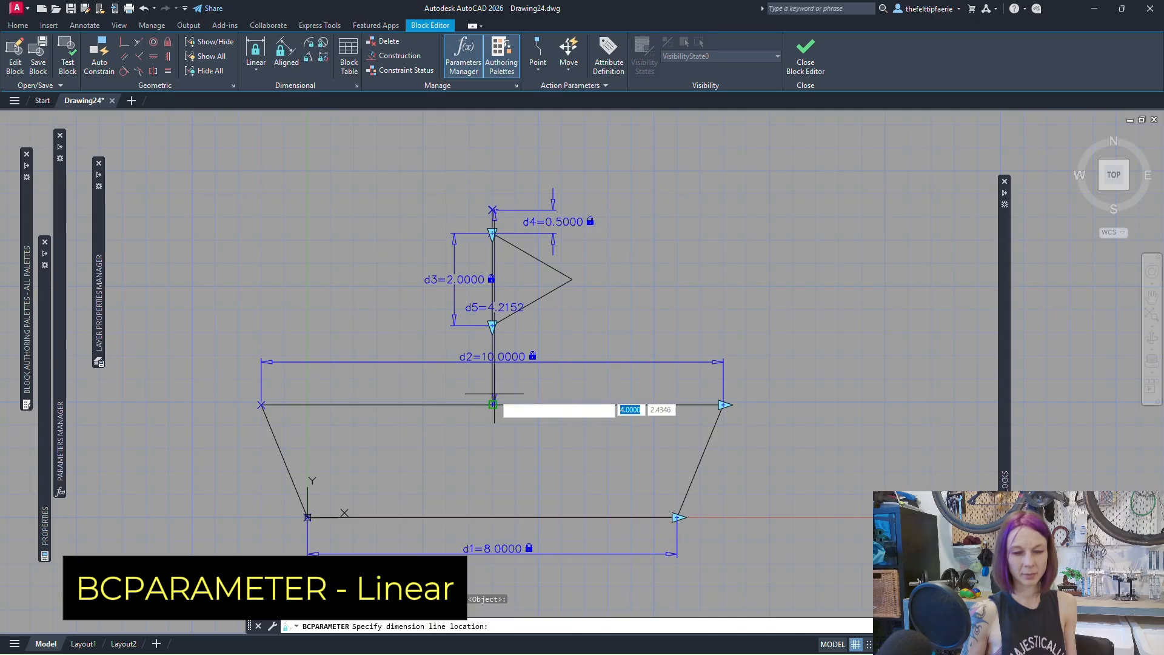
pyautogui.click(400, 376)
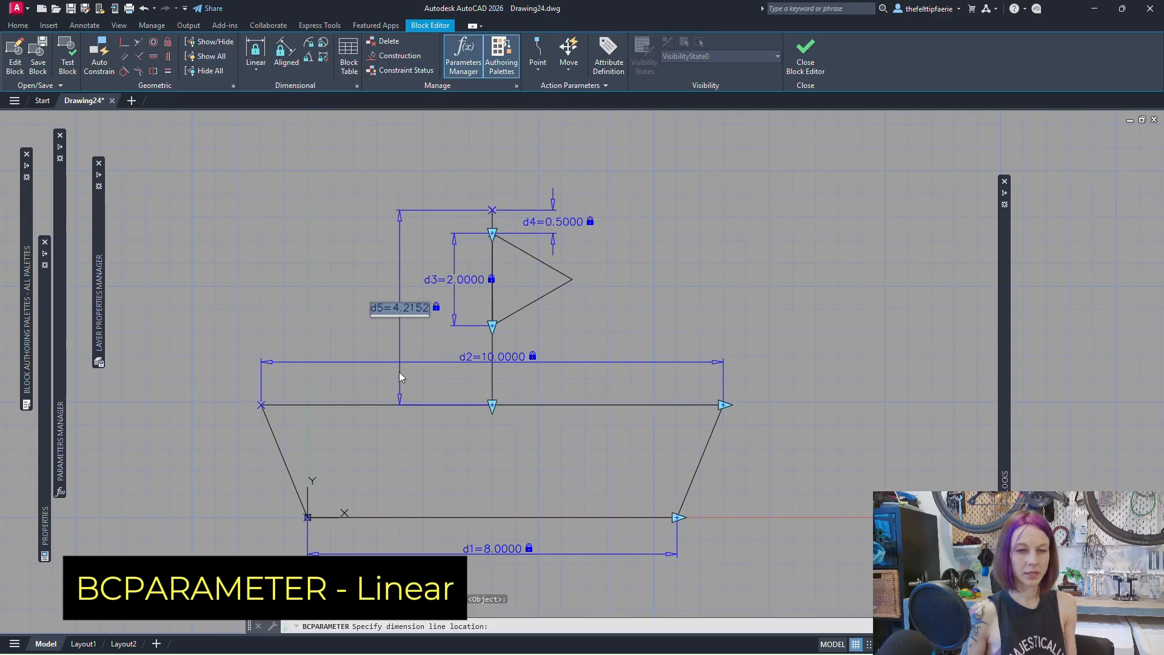
pyautogui.press('Escape')
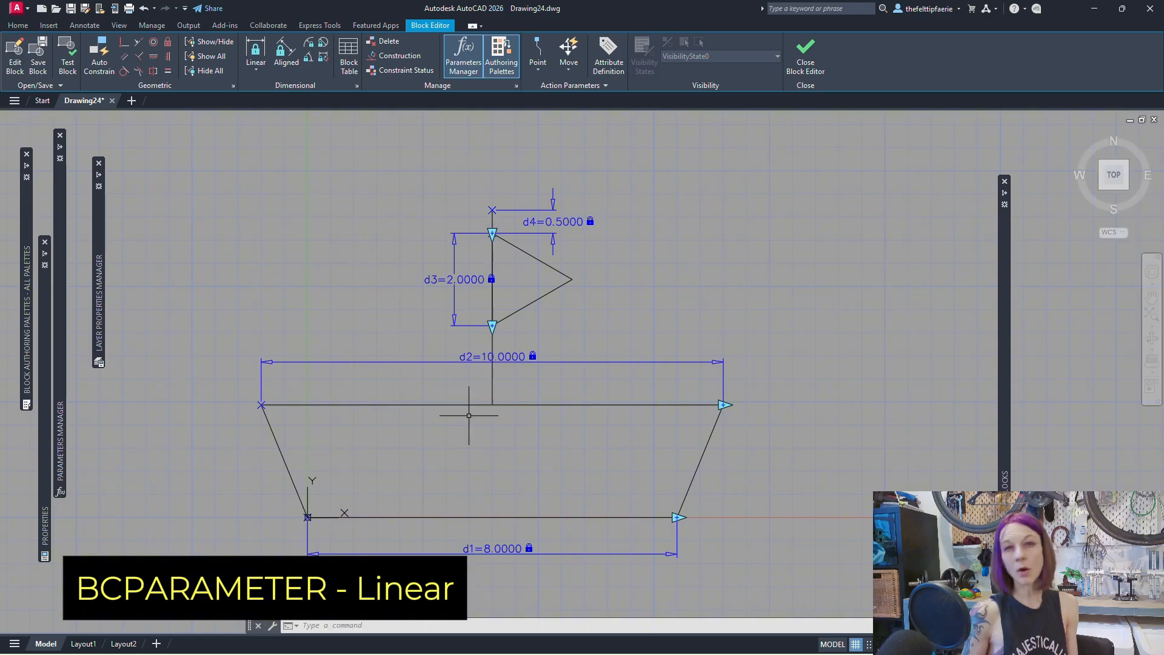
# Add a linear block parameter from the mast's base up to its top endpoint, keeping the default value.
pyautogui.click(255, 51)
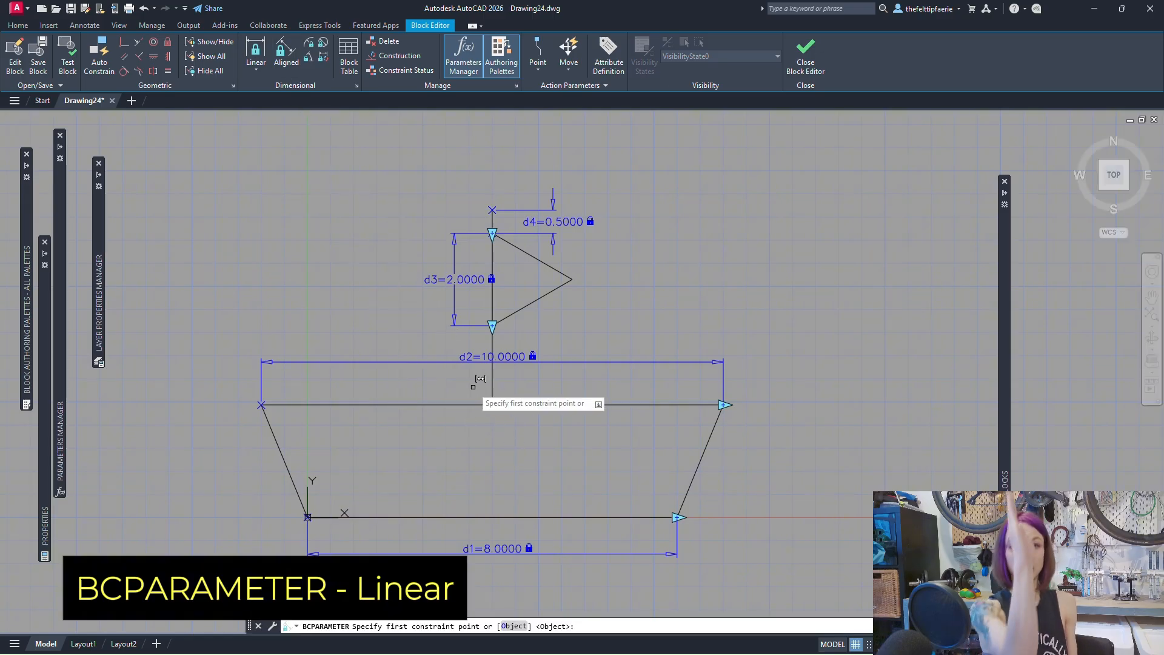
pyautogui.click(492, 405)
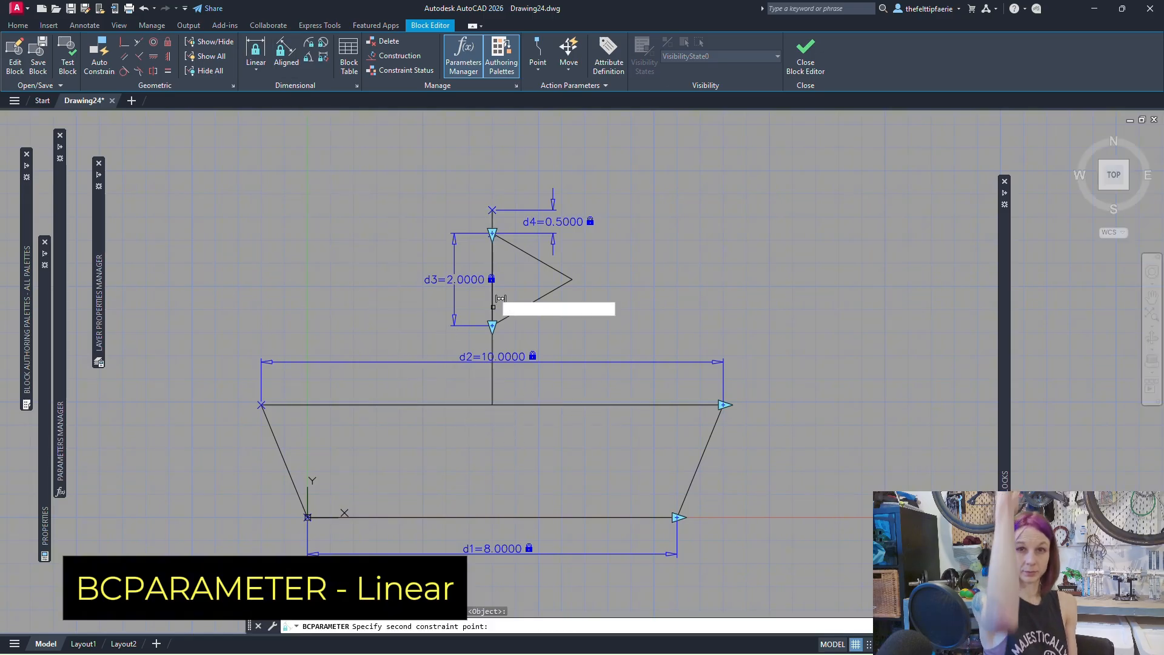
pyautogui.click(492, 210)
pyautogui.click(397, 231)
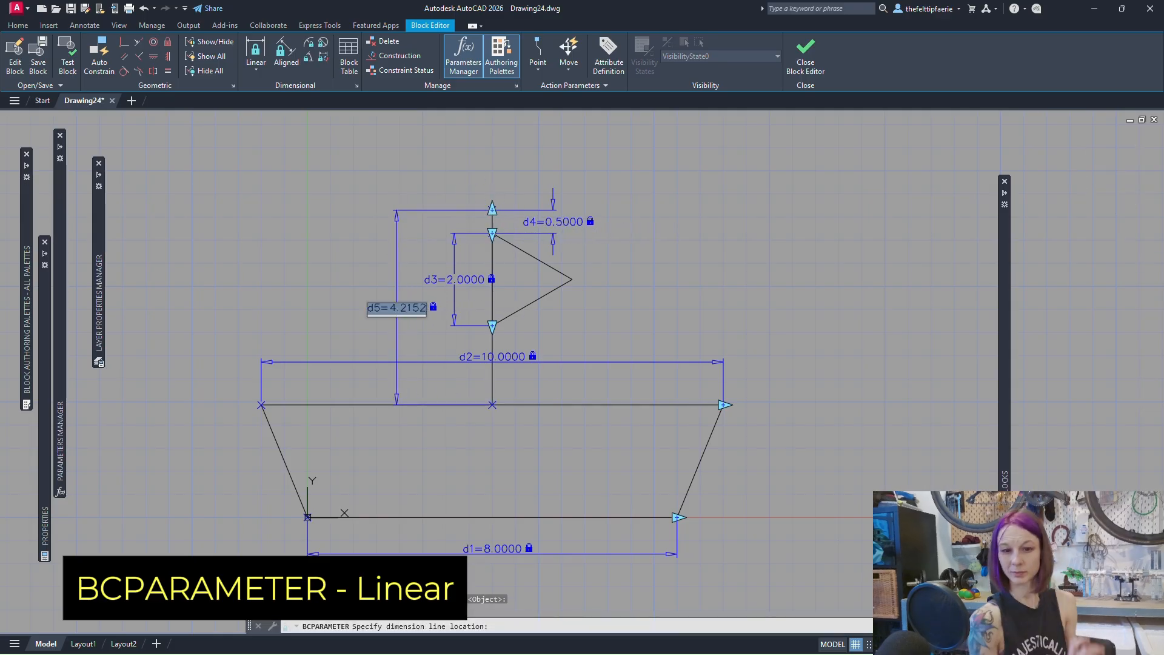
pyautogui.press('Return')
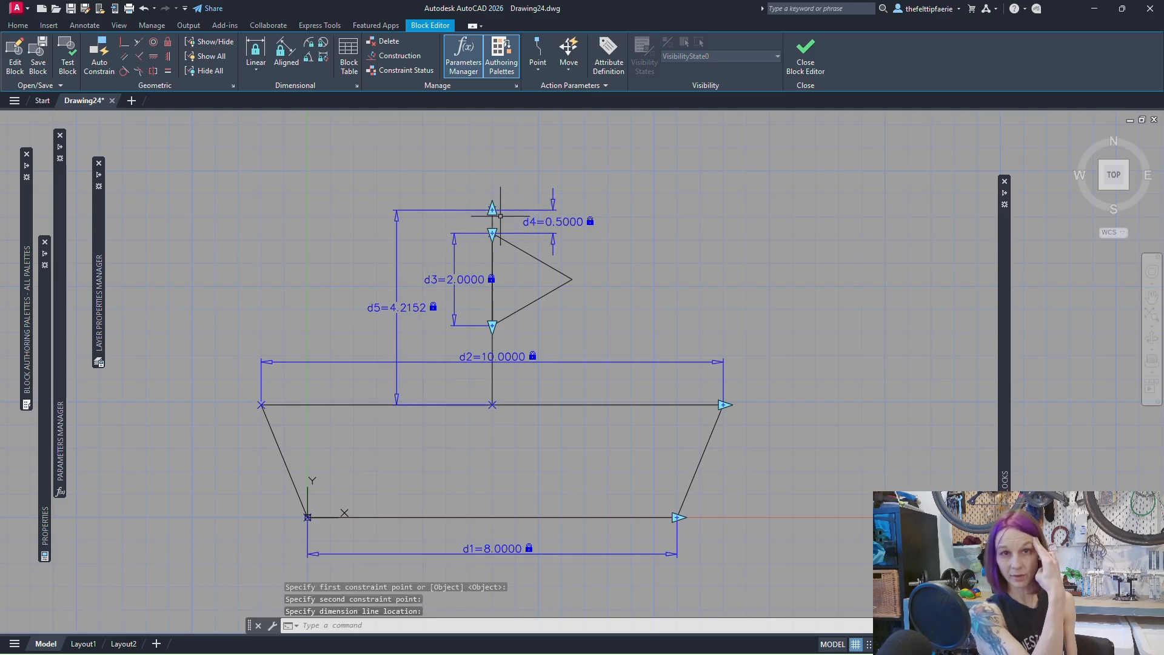
# Offset the mast height parameter's grip up and left of the mast top, and the flag offset parameter's grip right of the triangle's upper corner.
pyautogui.scroll(-4, 500, 216)
pyautogui.scroll(12, 491, 218)
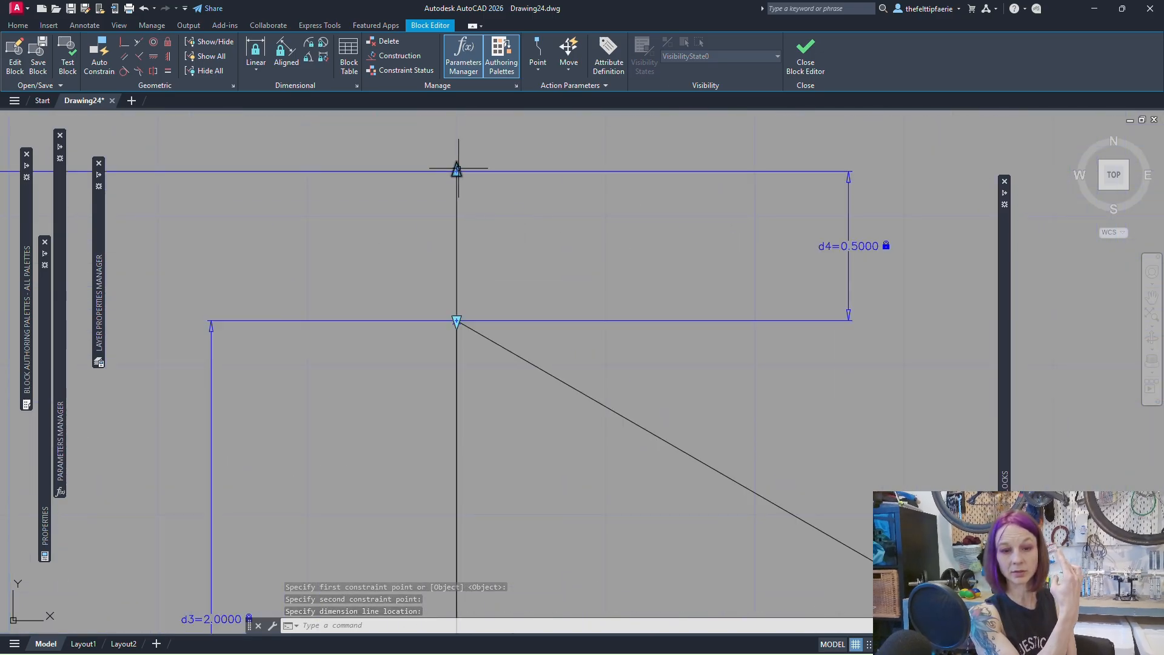
pyautogui.click(457, 170)
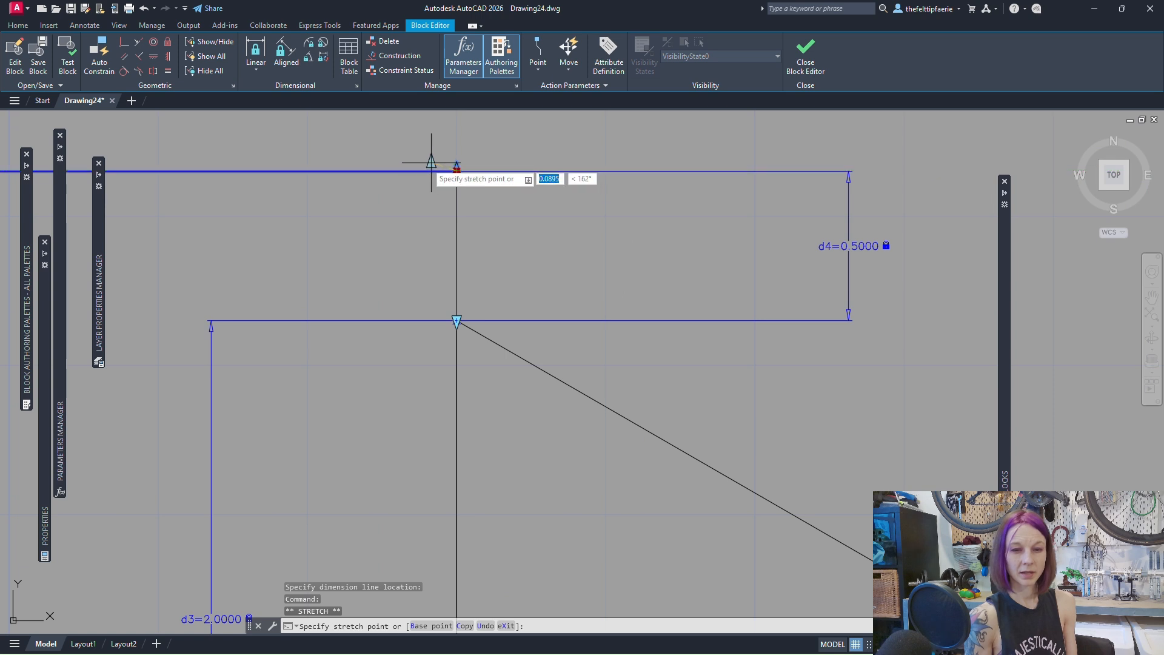
pyautogui.click(433, 160)
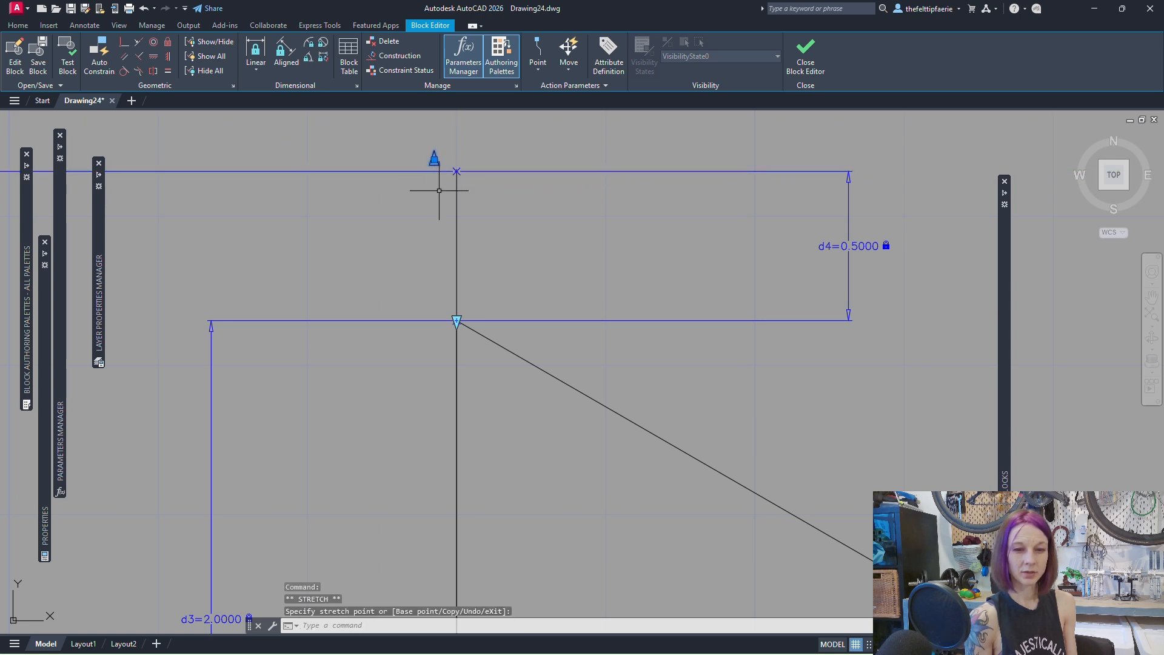
pyautogui.click(452, 316)
pyautogui.click(456, 320)
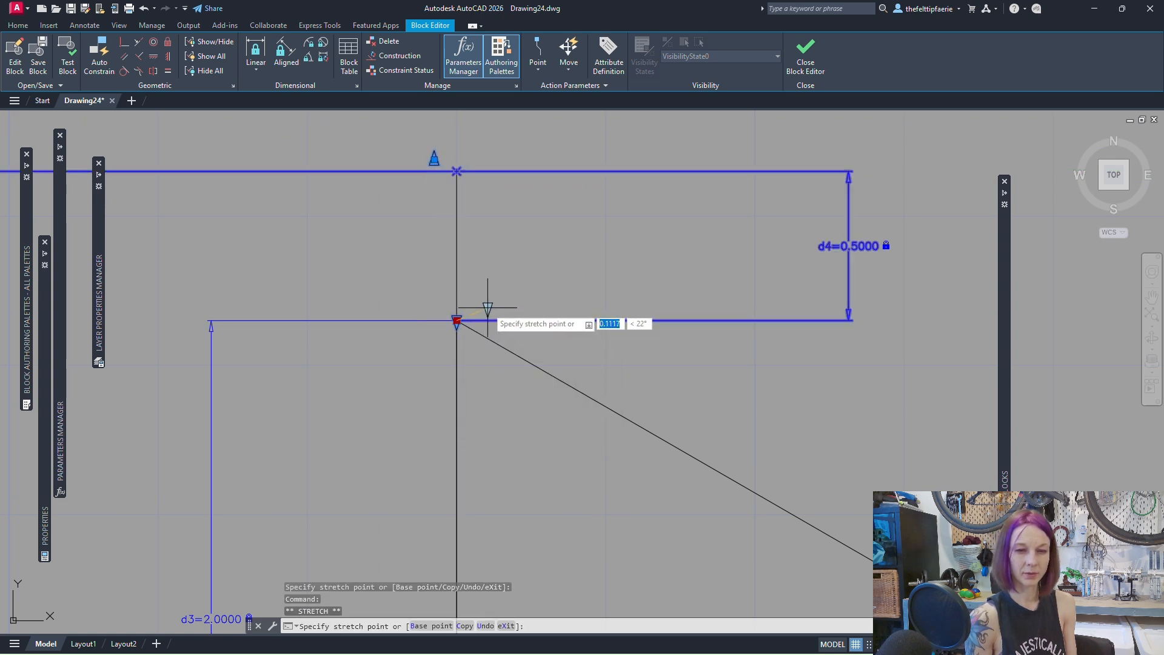
pyautogui.click(487, 307)
pyautogui.press('Escape')
# Add a linear block parameter between the midpoints of the hull's top and bottom lines and set the hull height to 3.
pyautogui.scroll(-5, 481, 394)
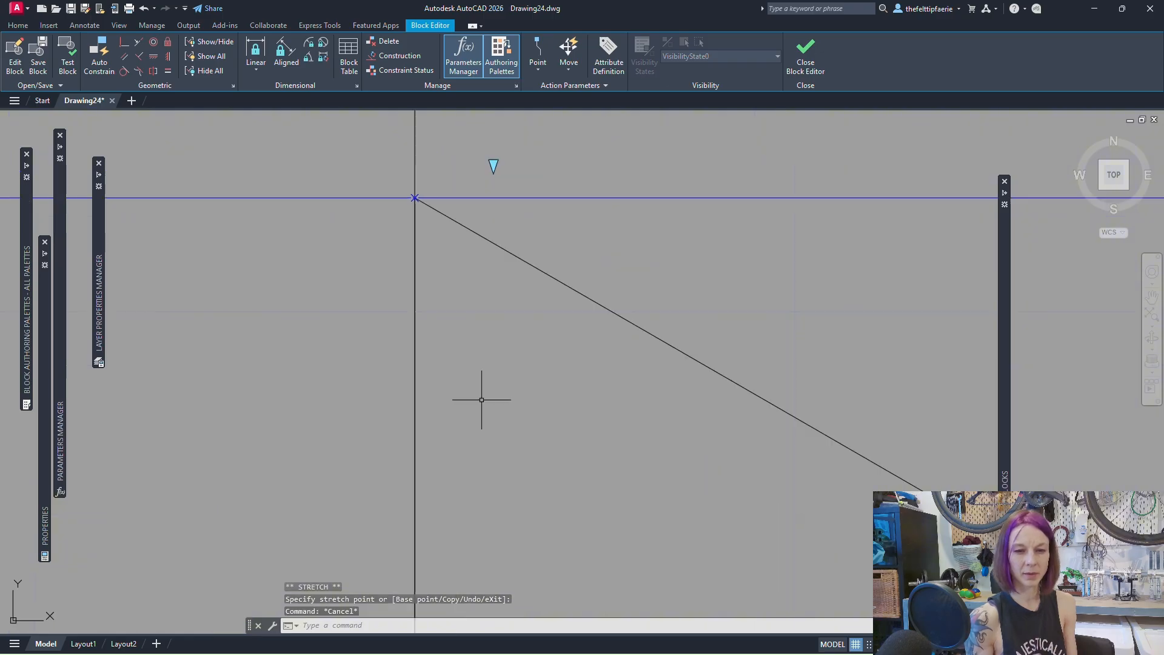
pyautogui.scroll(-3, 481, 400)
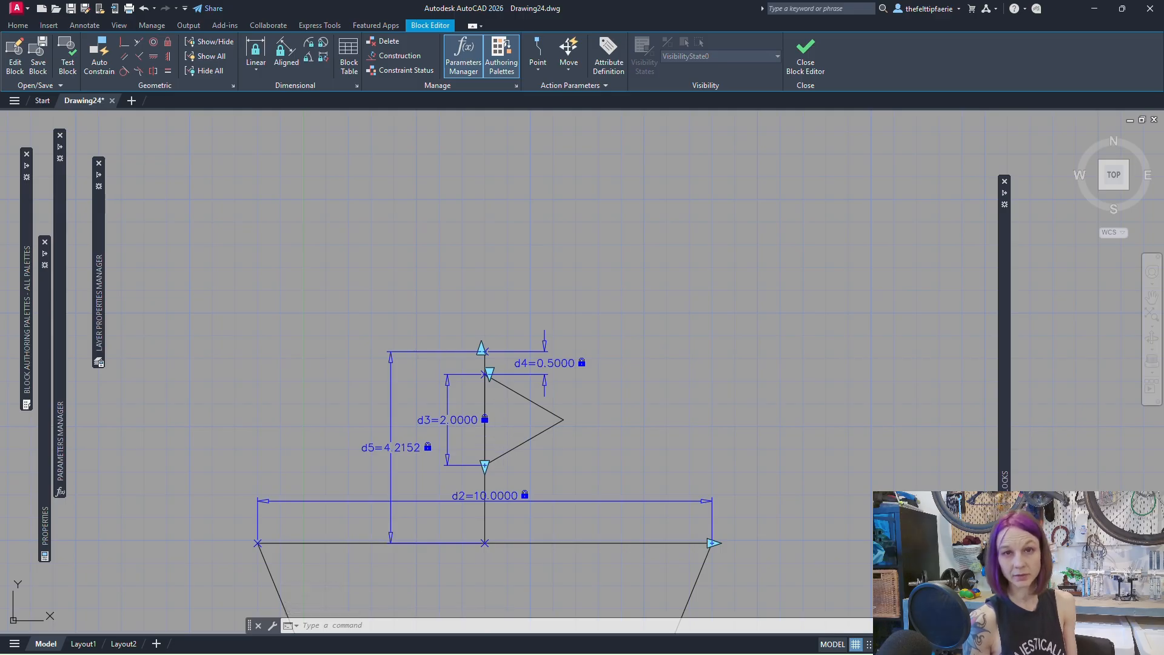
pyautogui.scroll(2, 515, 281)
pyautogui.scroll(2, 512, 524)
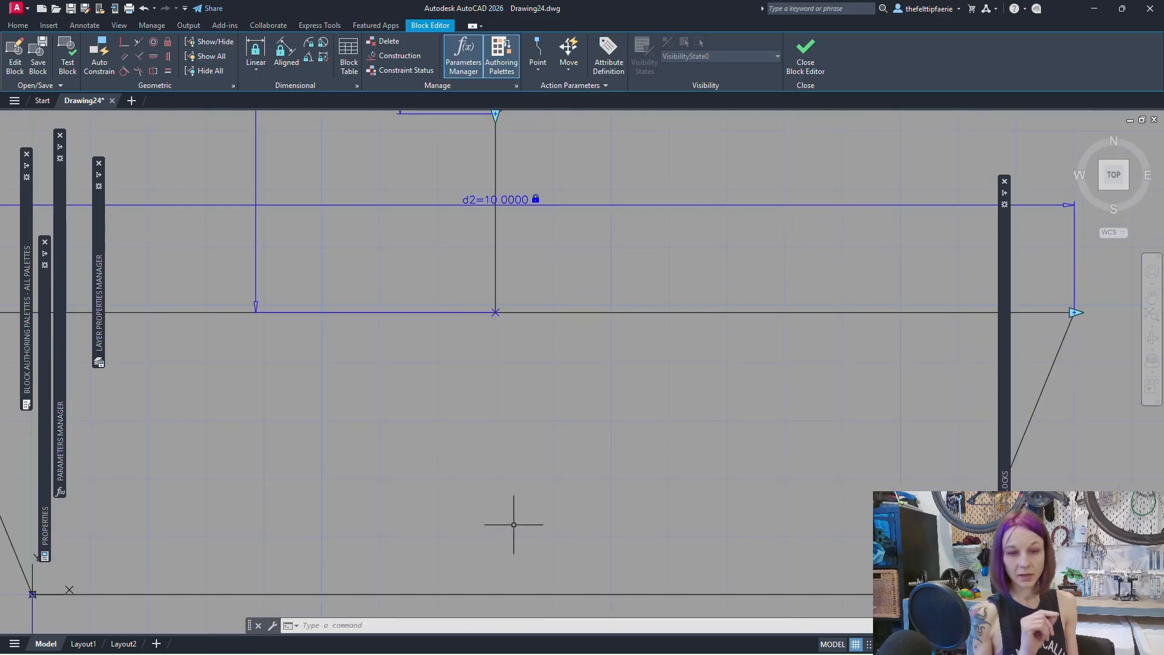
pyautogui.scroll(-6, 515, 526)
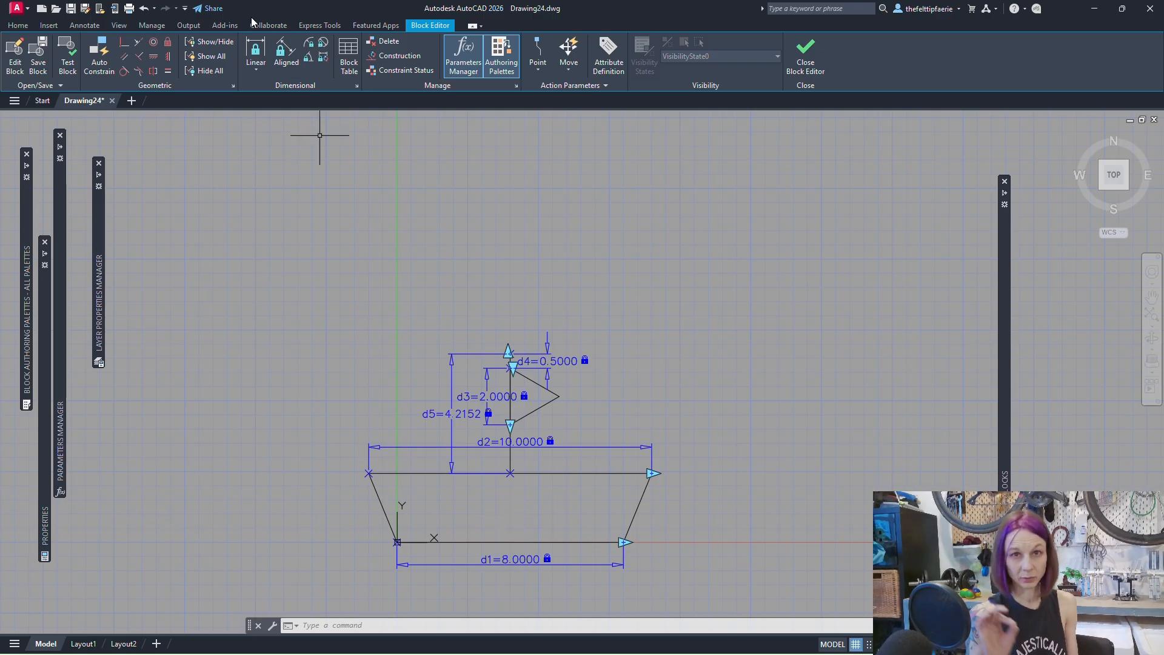
pyautogui.click(256, 54)
pyautogui.click(511, 473)
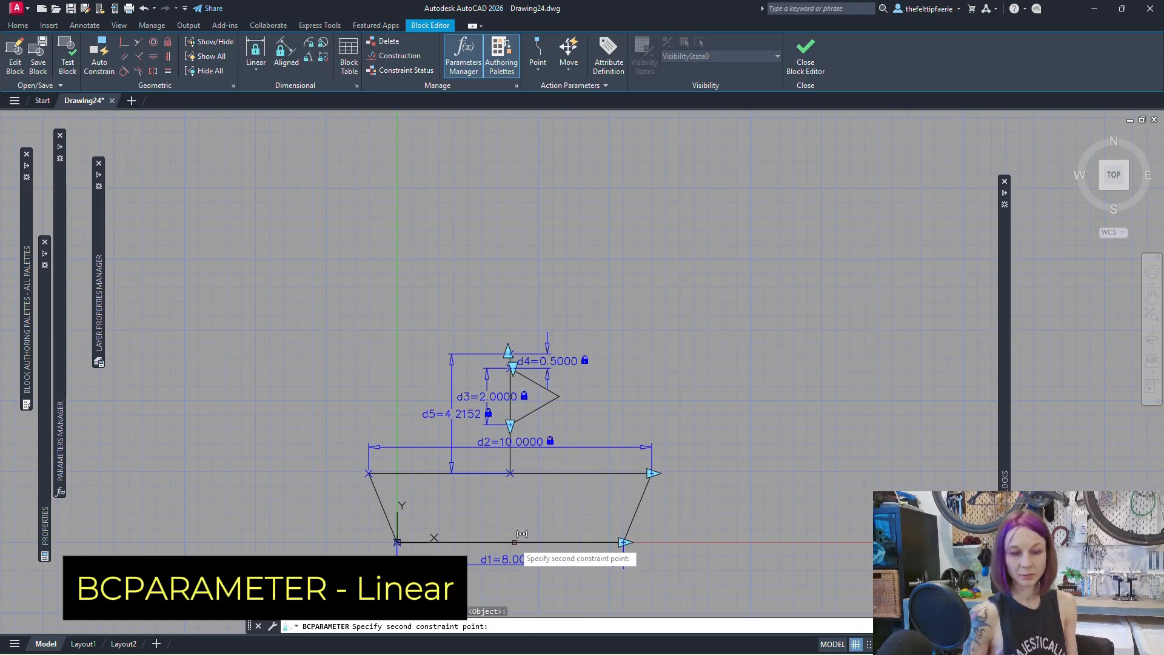
pyautogui.click(509, 542)
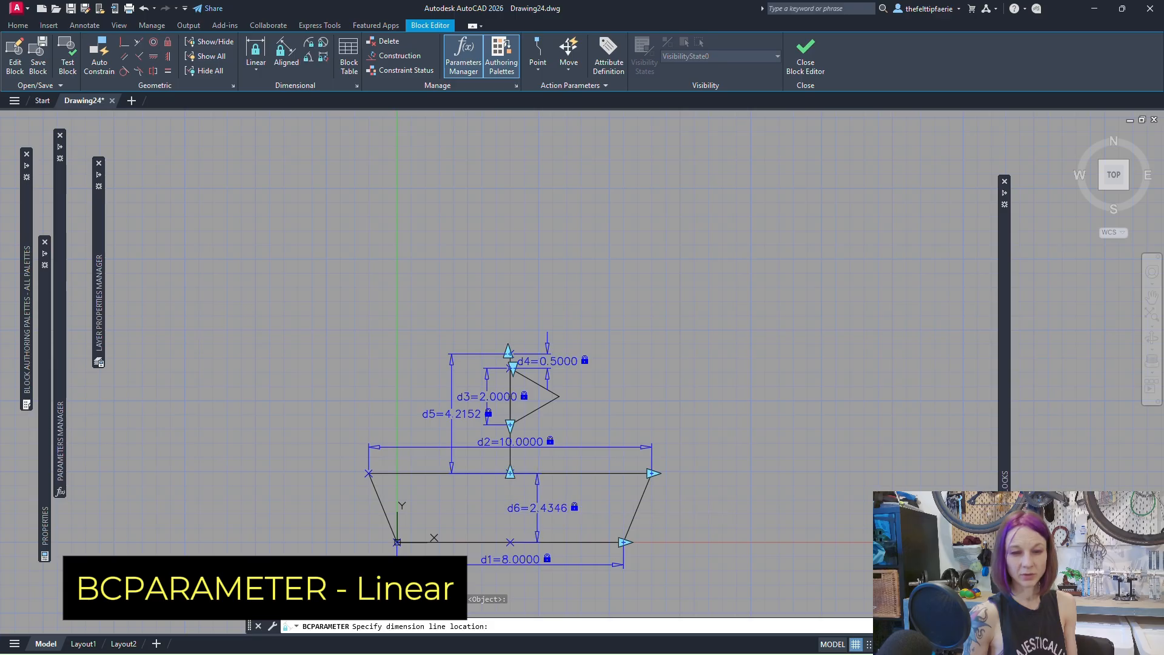
pyautogui.click(536, 508)
pyautogui.write('3')
pyautogui.press('Return')
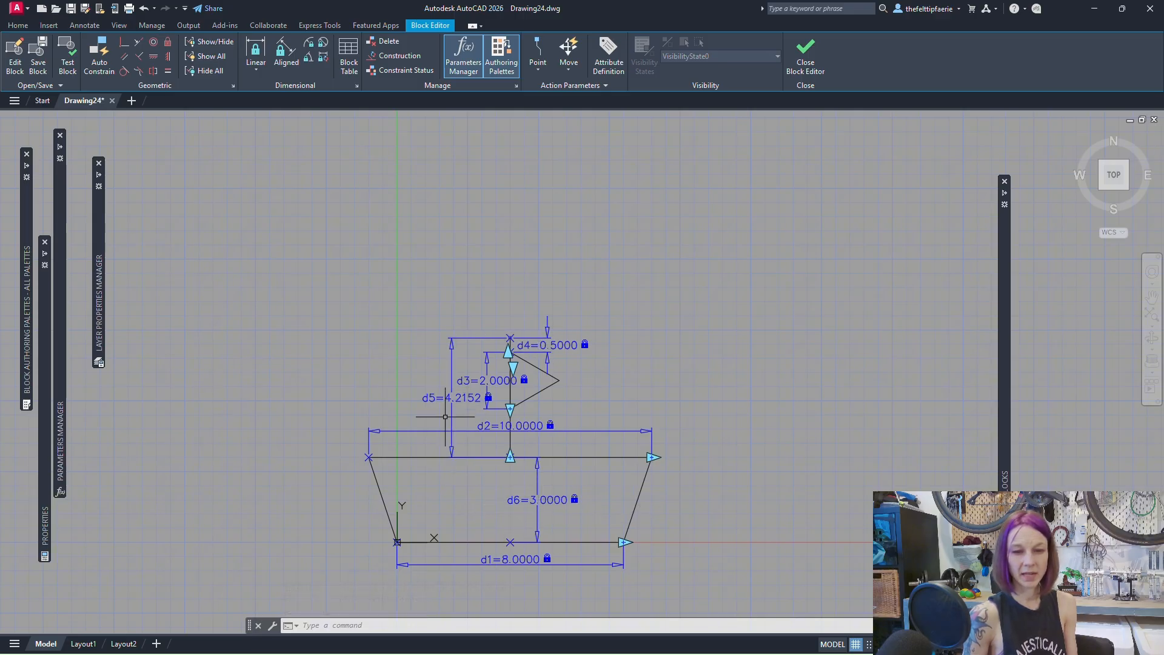
# Set the mast's height parameter to 6.
pyautogui.doubleClick(460, 399)
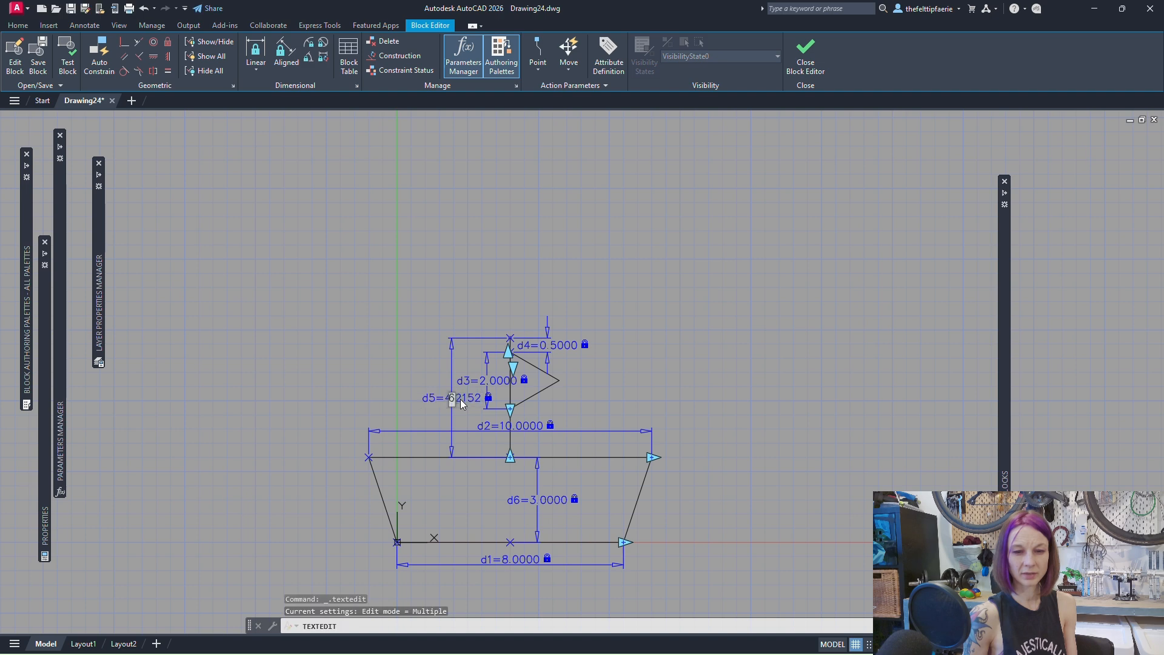
pyautogui.write('6')
pyautogui.press('Return')
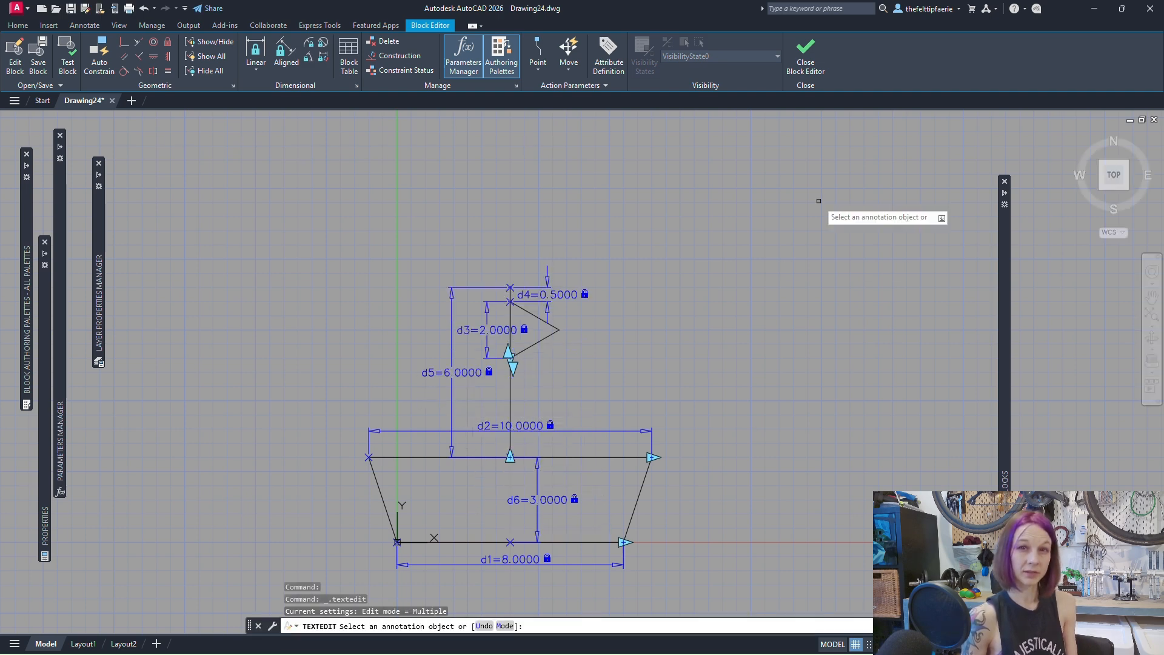
# Close the Block Editor and save the changes to the boat block.
pyautogui.click(796, 65)
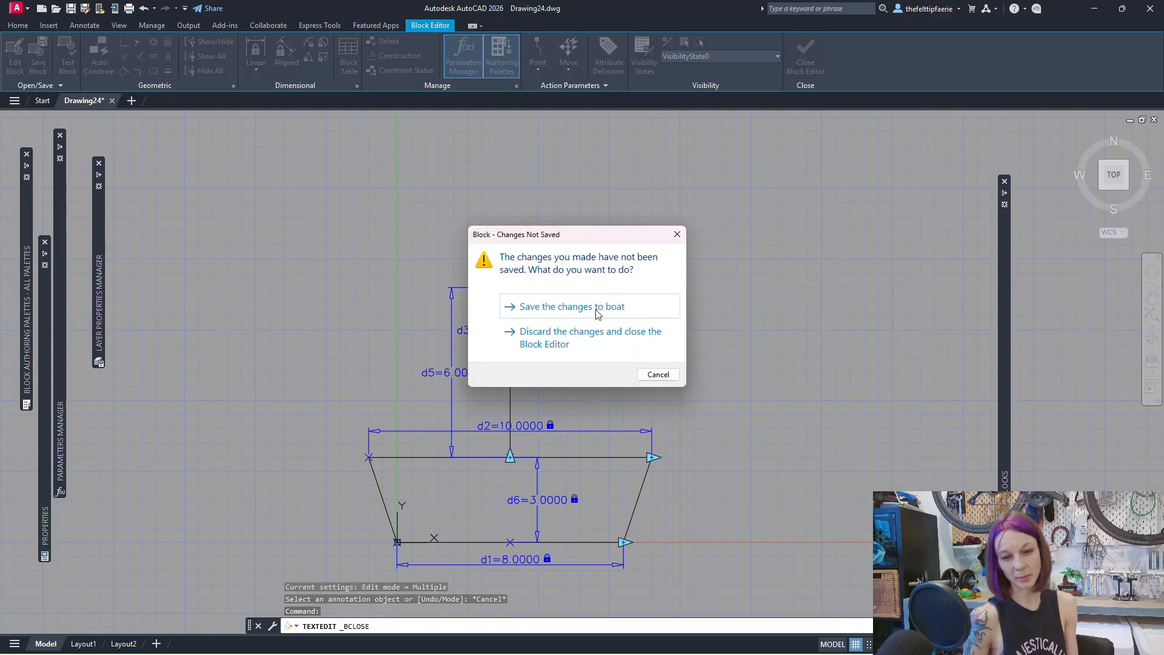
pyautogui.click(580, 309)
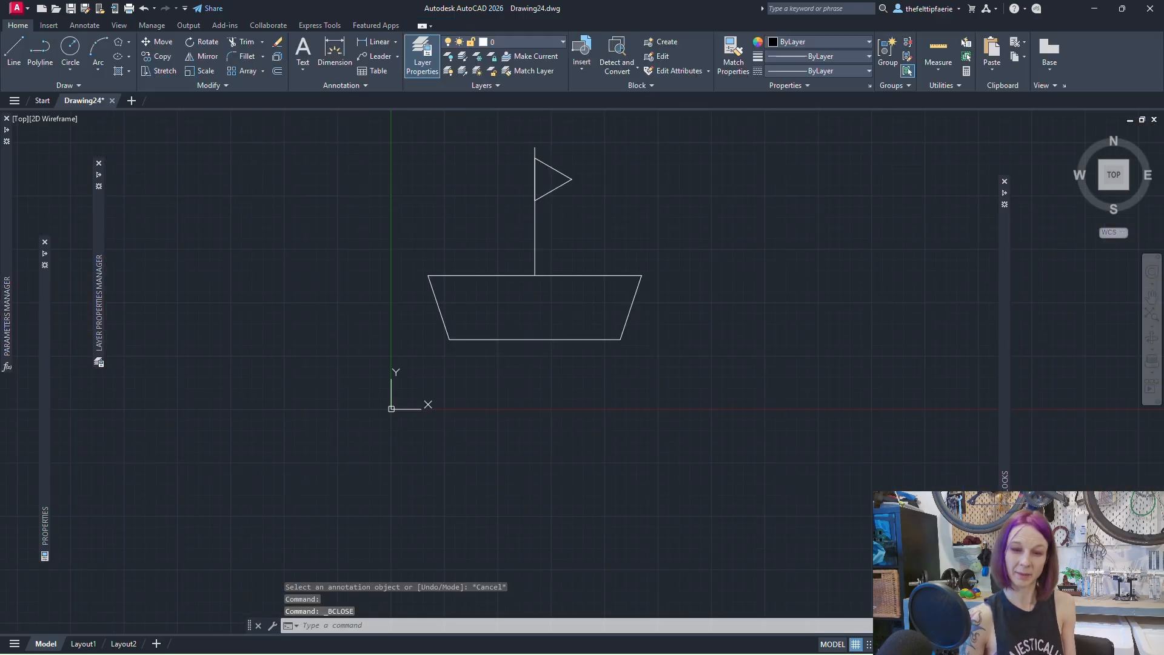
pyautogui.moveTo(580, 309); pyautogui.dragTo(577, 438, button='middle')
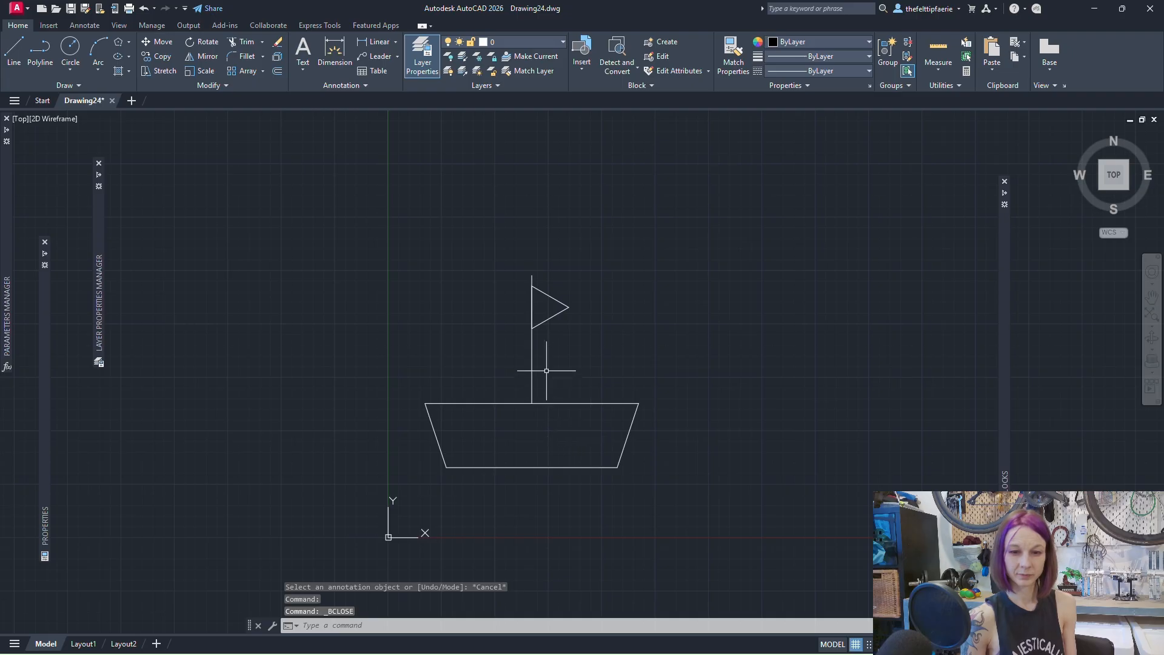
# Lengthen the boat block's mast upward using its height grip, to roughly one and a half times its height.
pyautogui.click(533, 332)
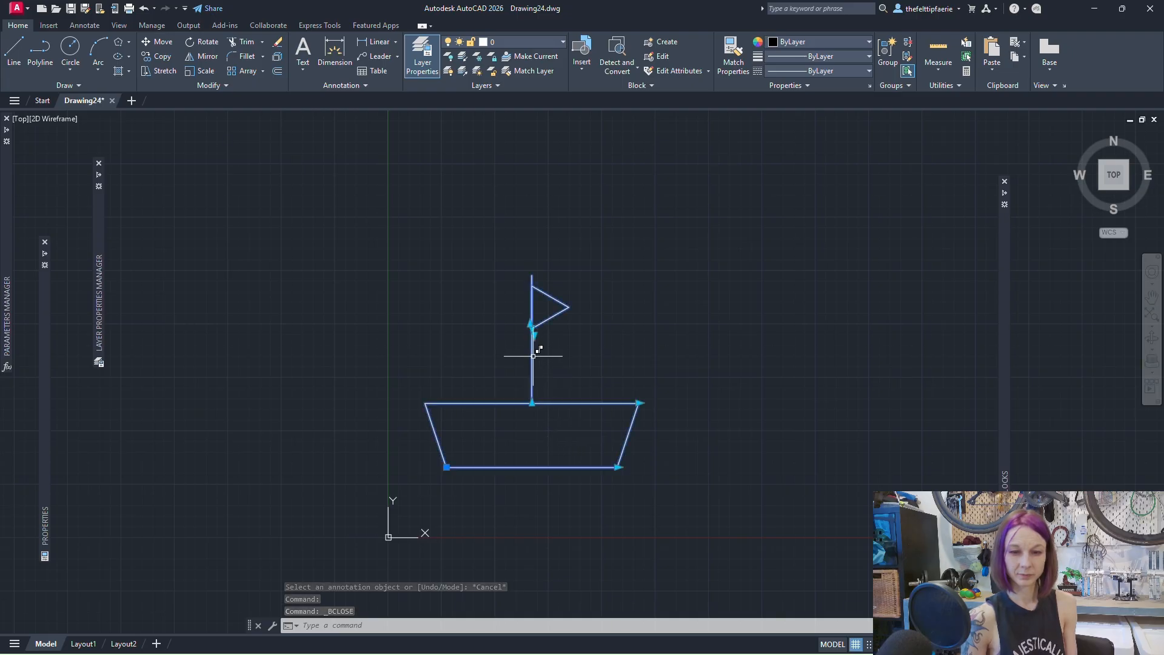
pyautogui.click(531, 324)
pyautogui.click(531, 249)
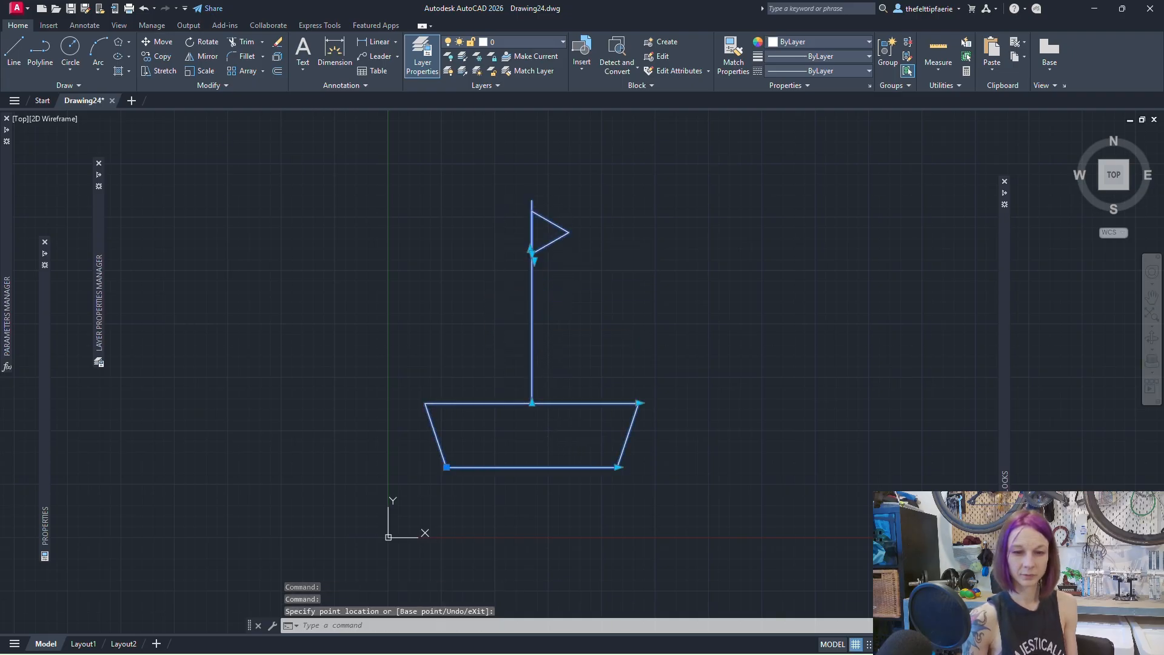
# Enlarge the flag triangle with its size grip and slide it down to about the middle of the mast.
pyautogui.click(532, 254)
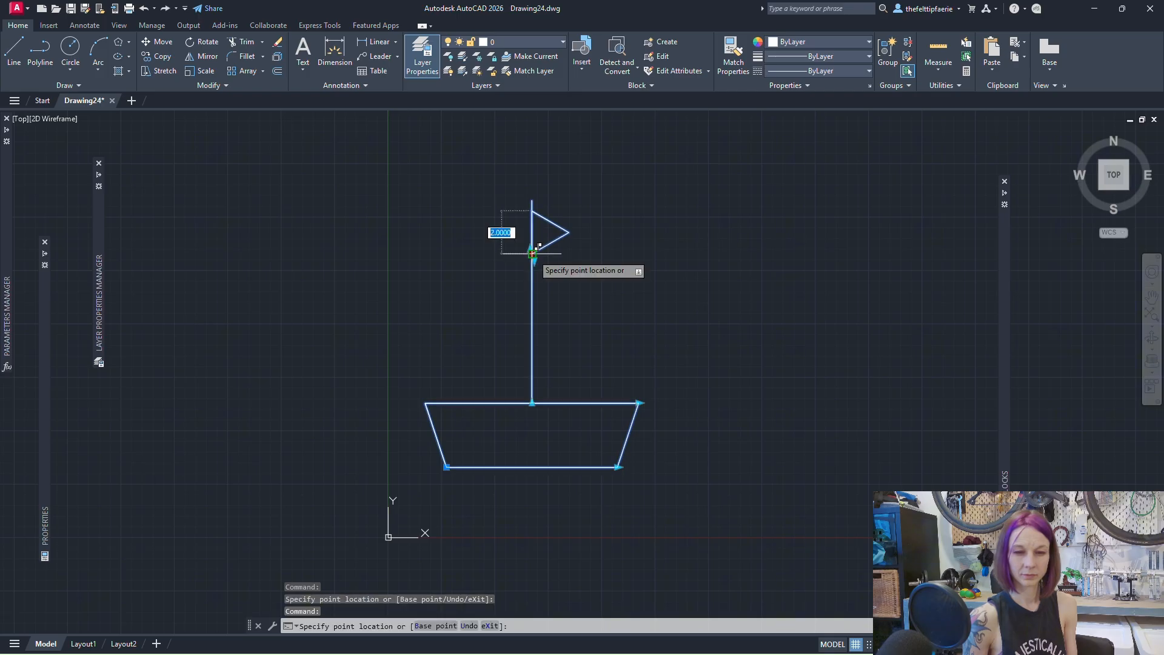
pyautogui.click(531, 284)
pyautogui.click(533, 260)
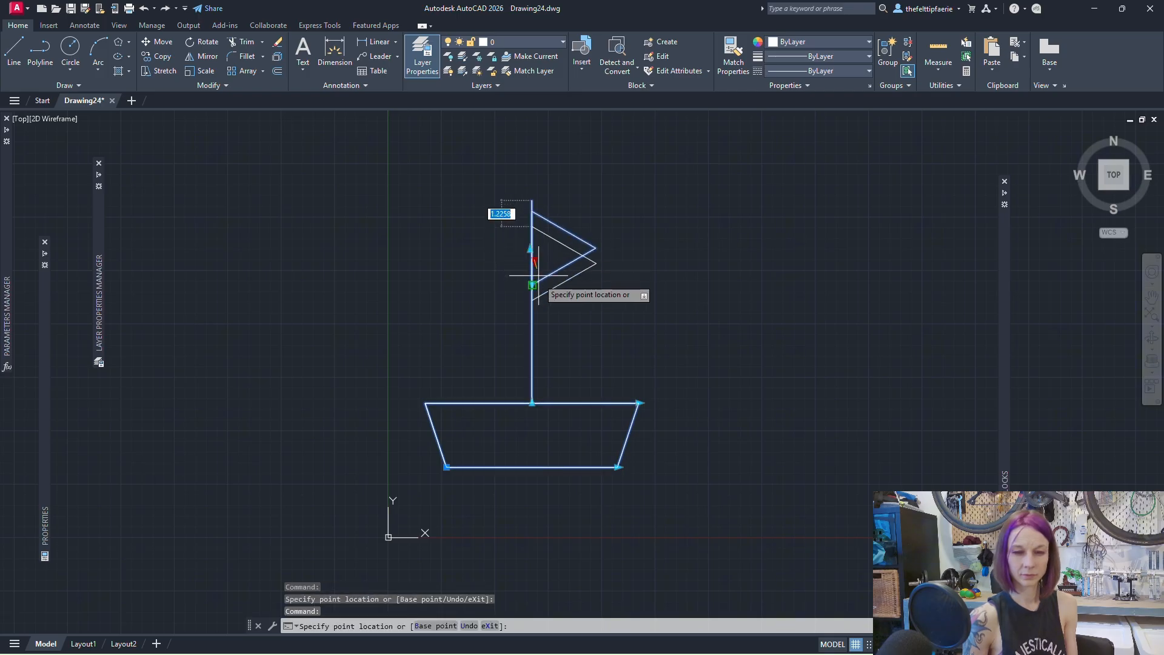
pyautogui.click(638, 317)
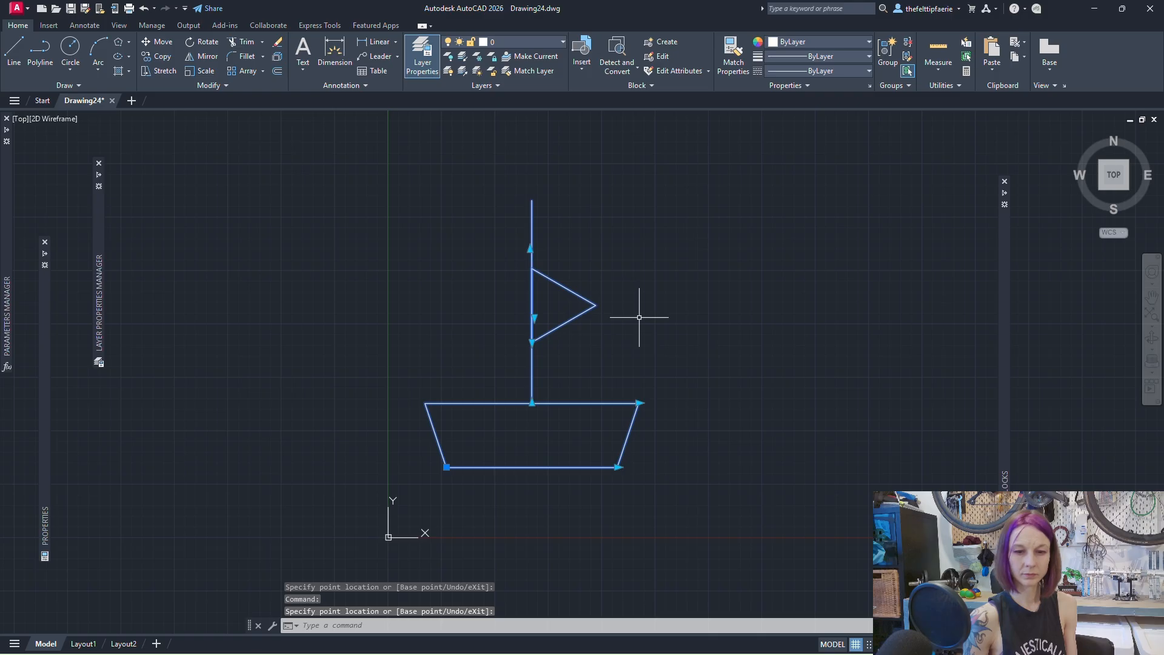
# Reshape the hull with its grips into a taller trapezoid with a top edge about 12.6 wide and a narrower bottom edge.
pyautogui.click(575, 359)
pyautogui.click(639, 358)
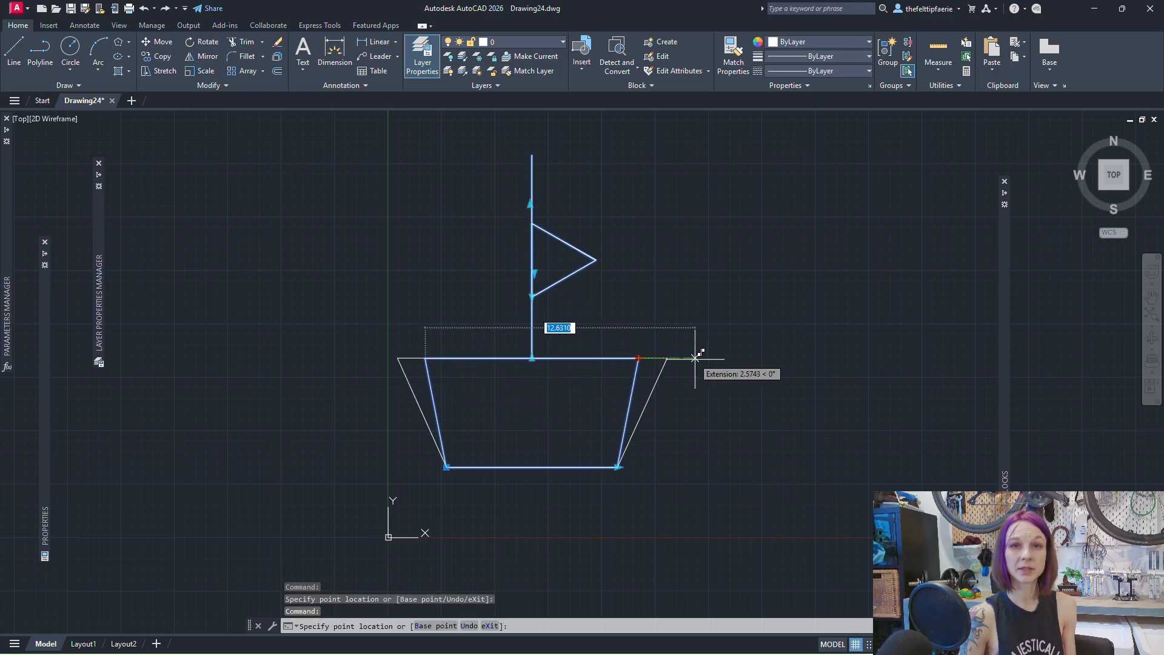
pyautogui.click(696, 363)
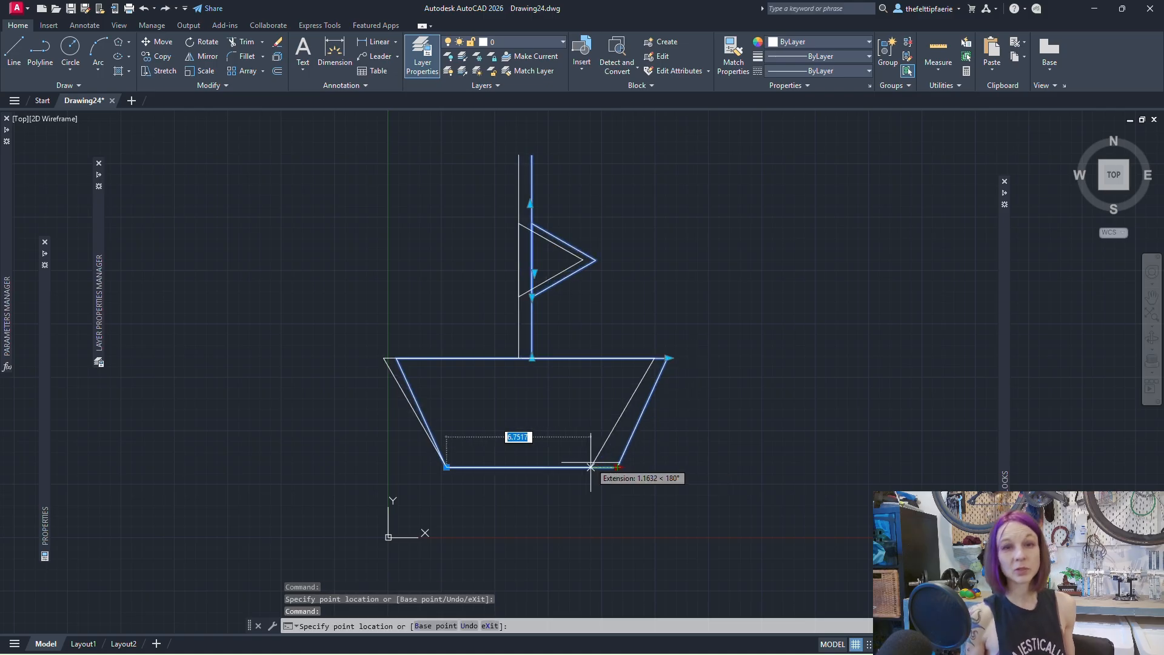
pyautogui.click(568, 467)
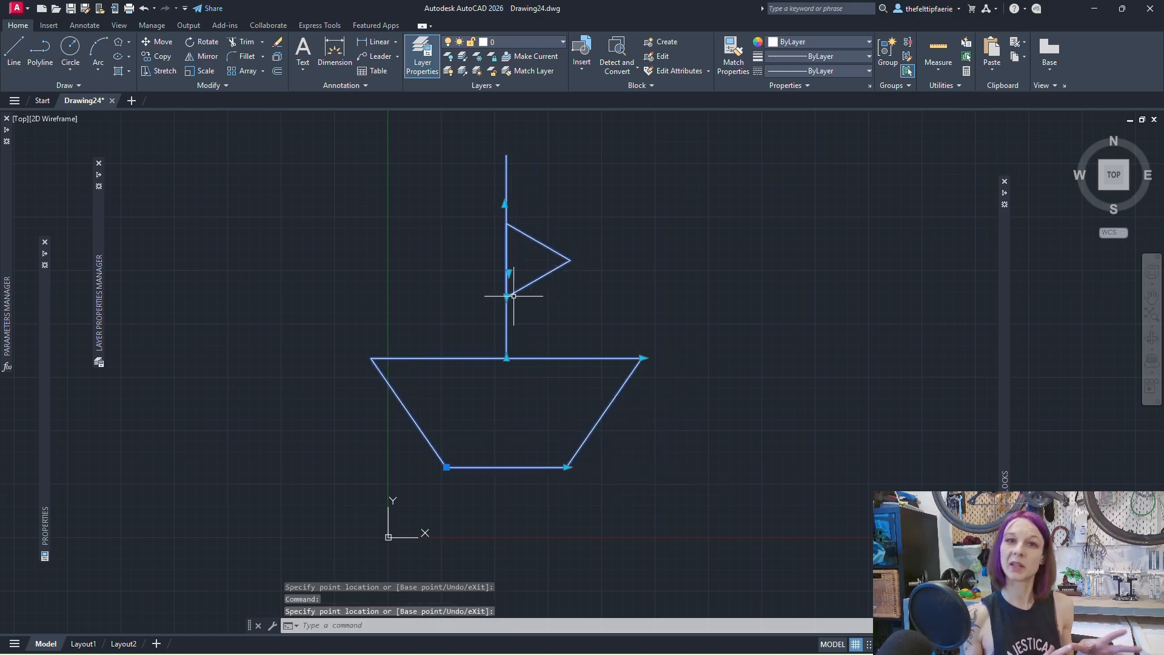
# Set the flag's offset from the mast top to 0 using its offset grip.
pyautogui.click(509, 274)
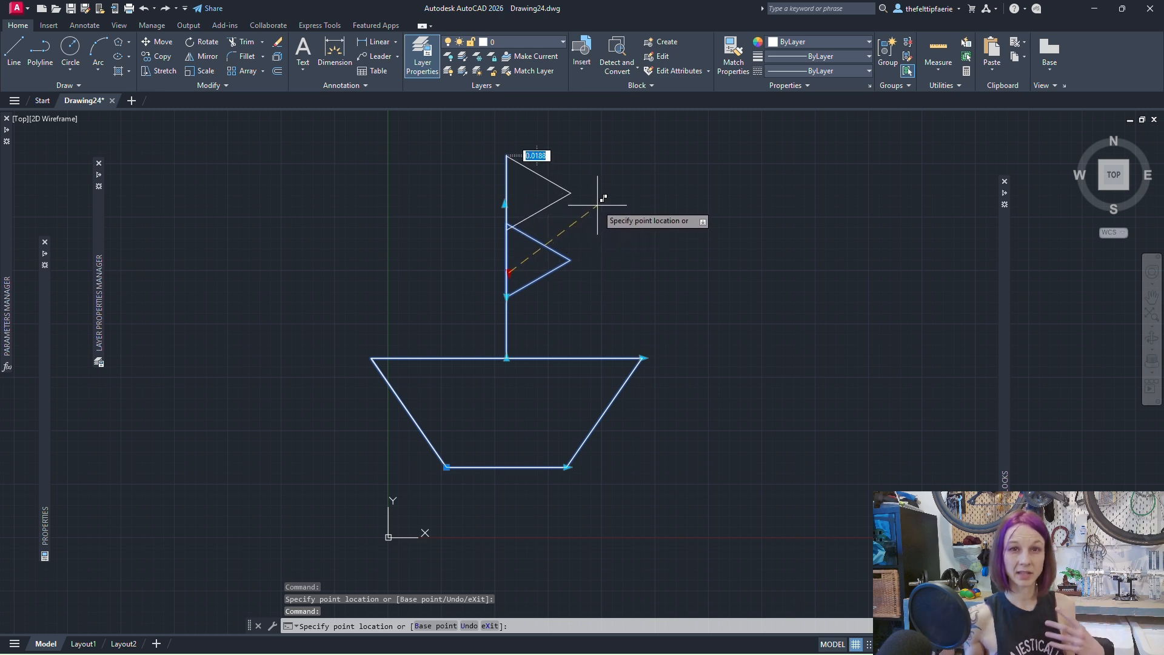
pyautogui.write('0')
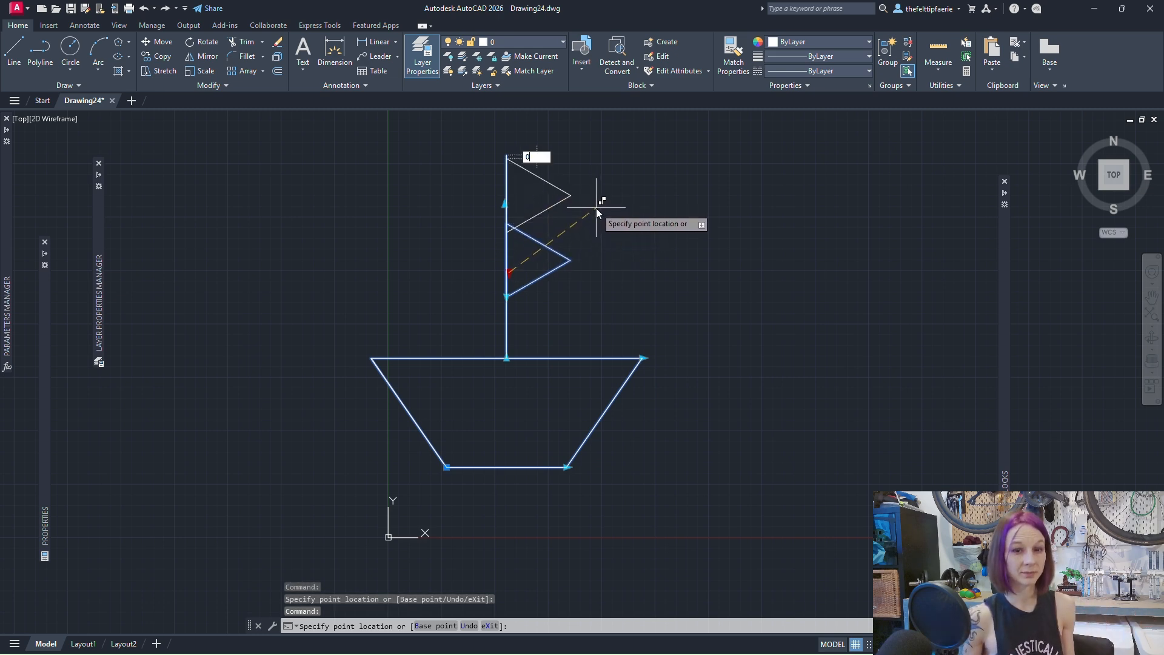
pyautogui.press('Return')
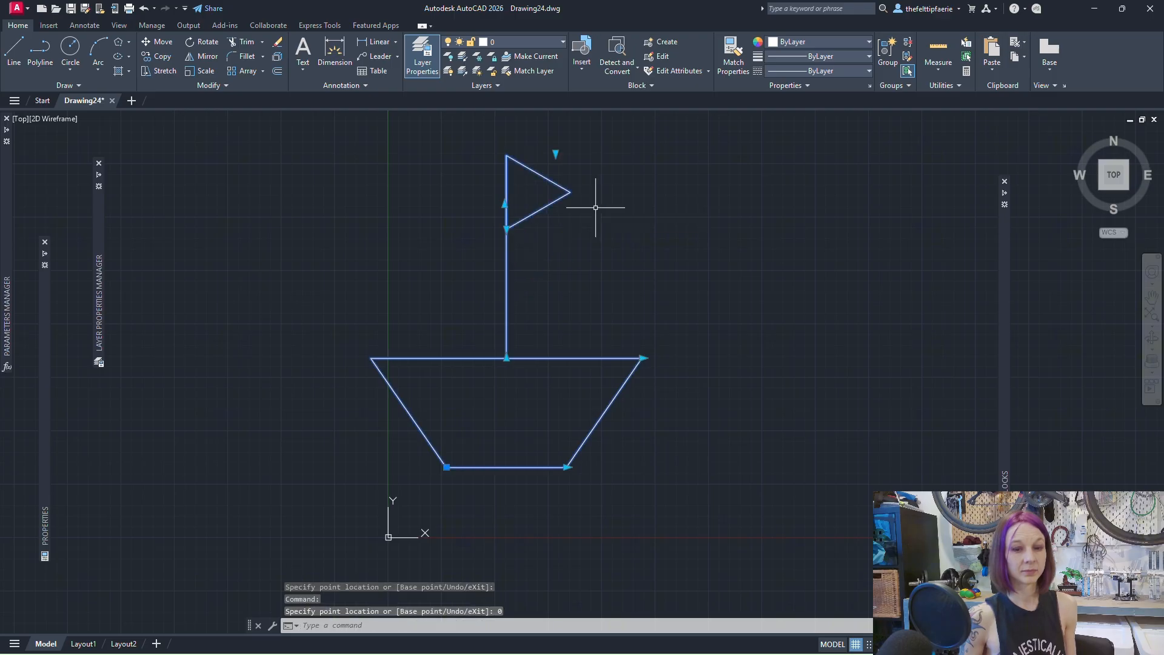